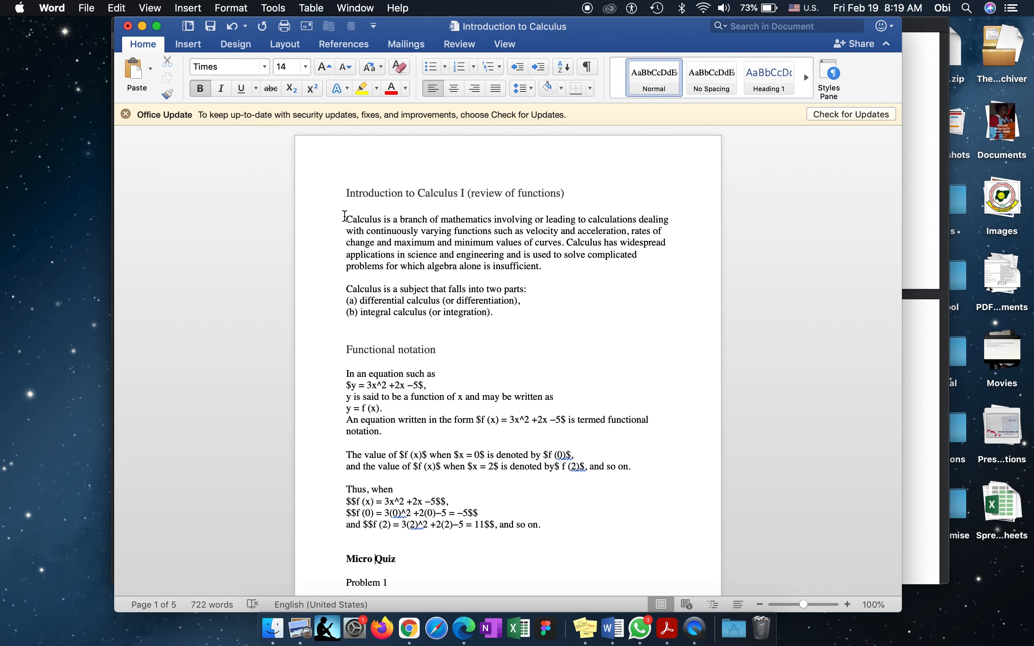
- Copy the text in the Word document from the opening Calculus paragraph through the f (2) equation above Micro Quiz
scroll(345, 216, down, 2)
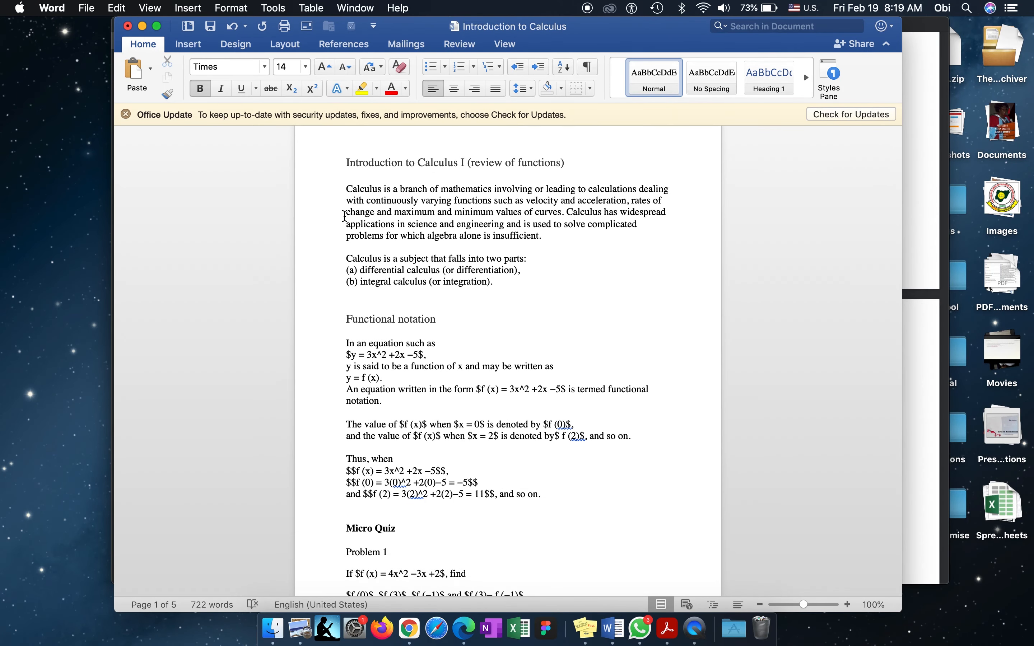
scroll(345, 215, down, 1)
drag(344, 172, 574, 482)
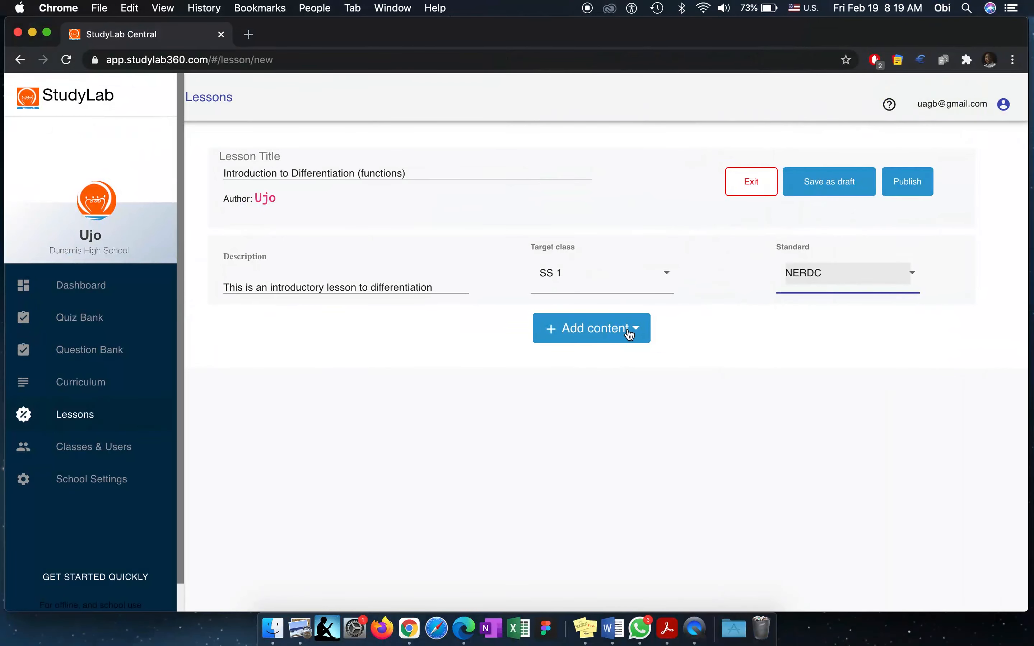
- Switch to the StudyLab lesson, add a text content block and paste the copied calculus text into it
click(626, 342)
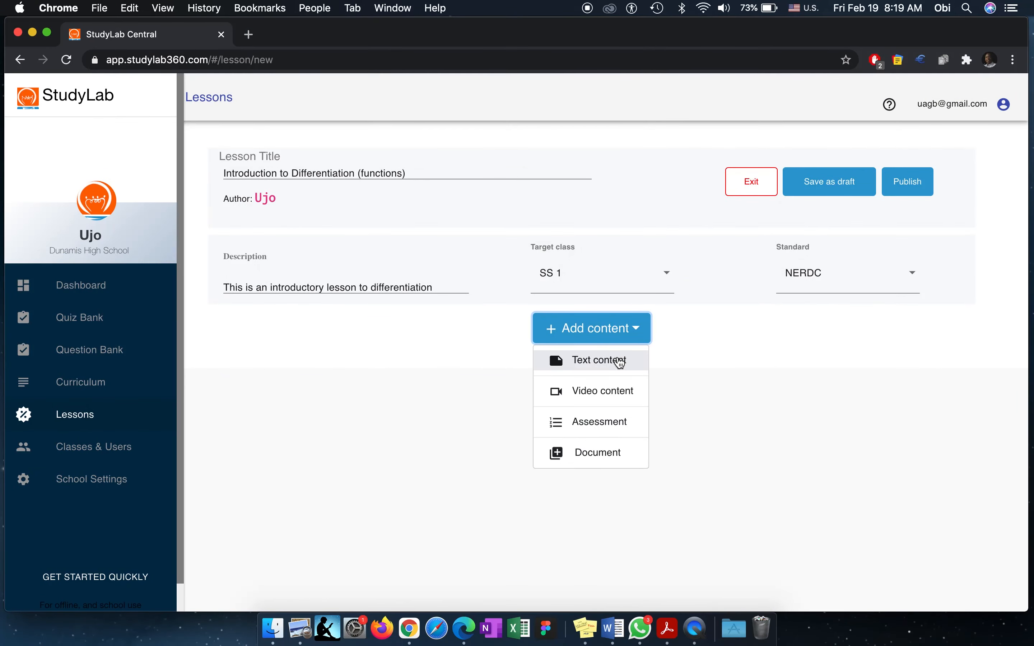
click(620, 363)
scroll(633, 363, down, 3)
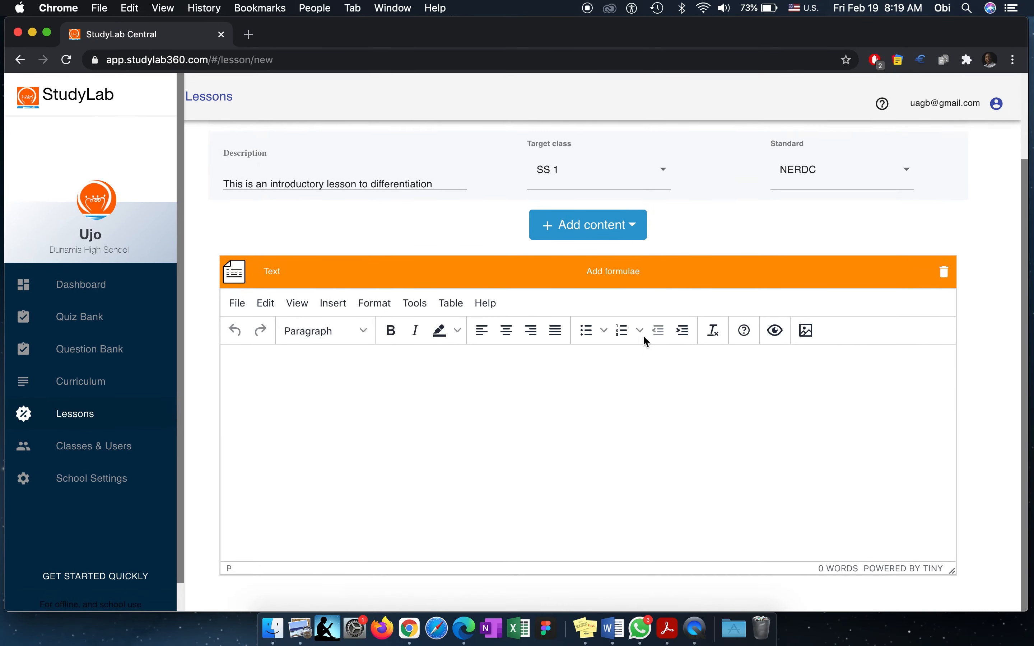
key(super+v)
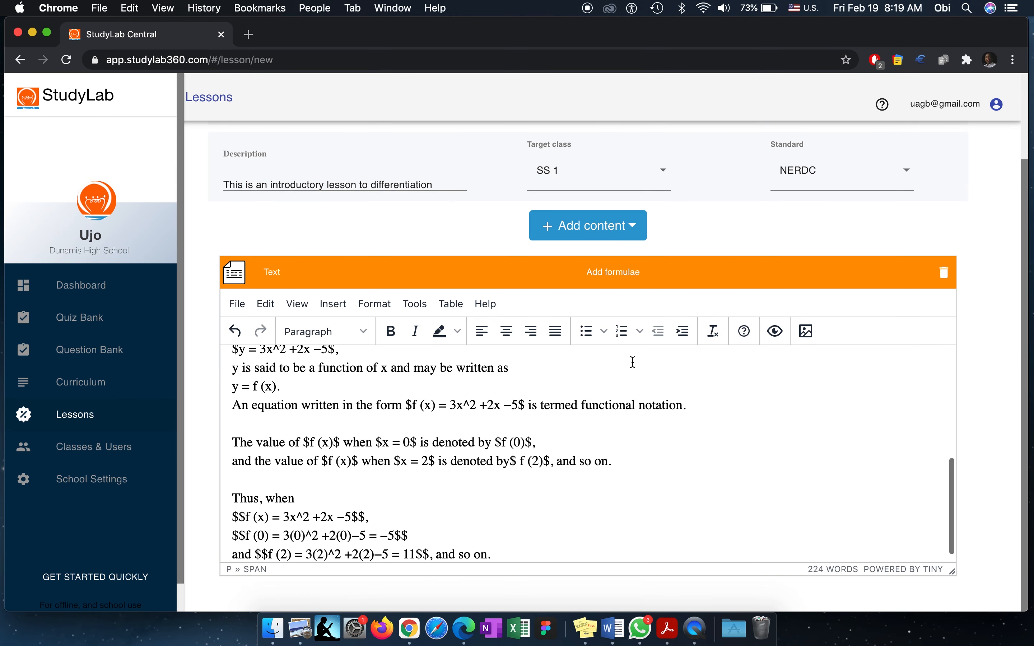
- Review the pasted lesson text, examining the inline formulas enclosed in single dollar signs under Functional notation
scroll(633, 362, up, 10)
scroll(633, 362, down, 2)
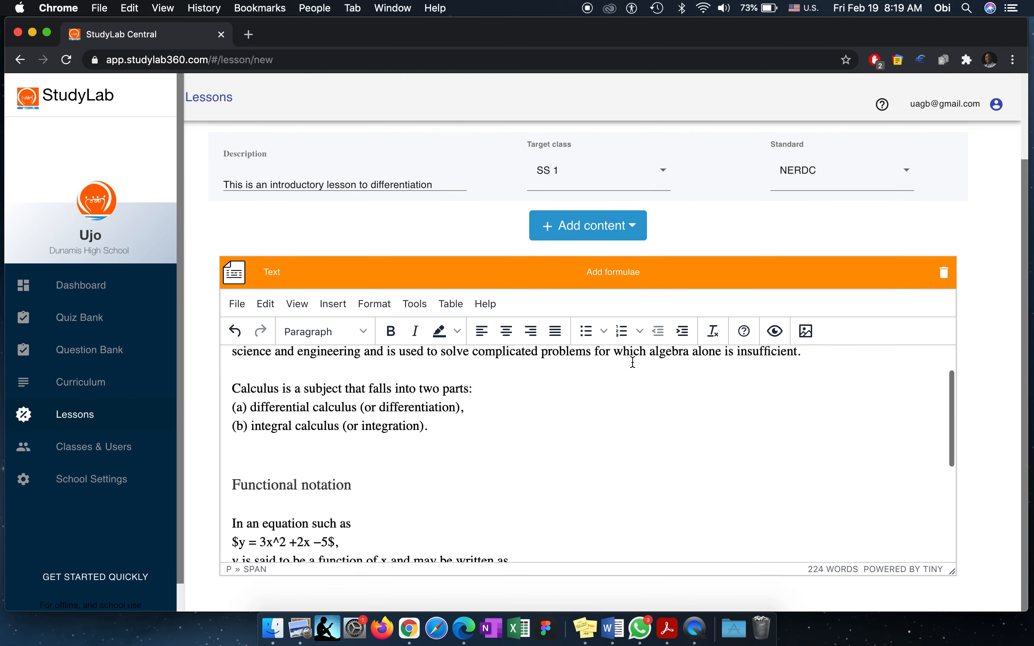
scroll(633, 362, down, 5)
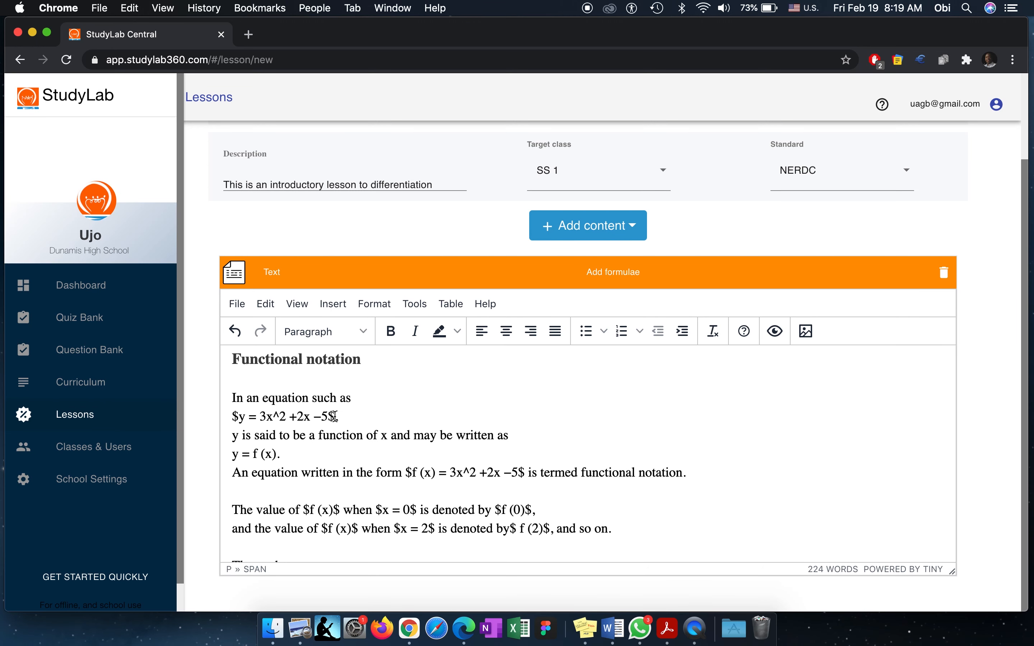
drag(335, 417, 231, 417)
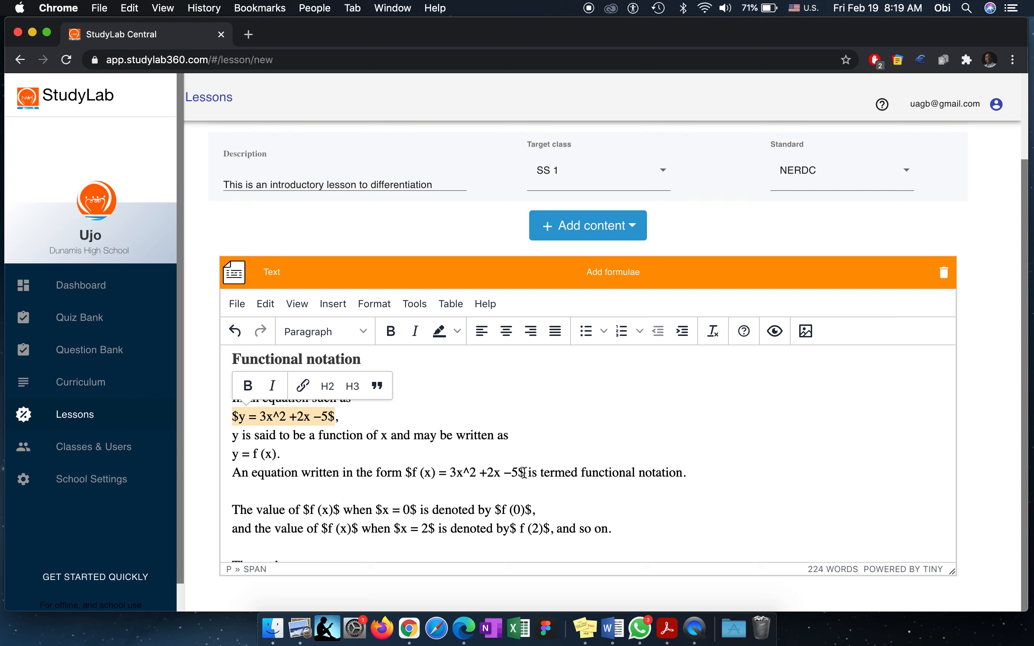
drag(529, 474, 408, 469)
scroll(408, 470, down, 2)
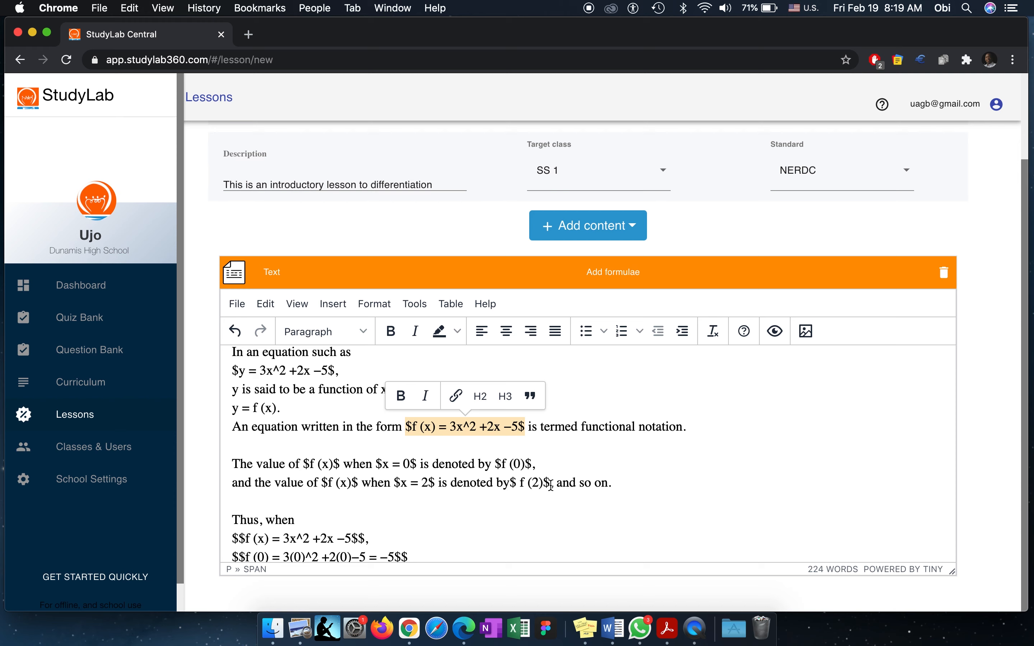
scroll(551, 486, up, 2)
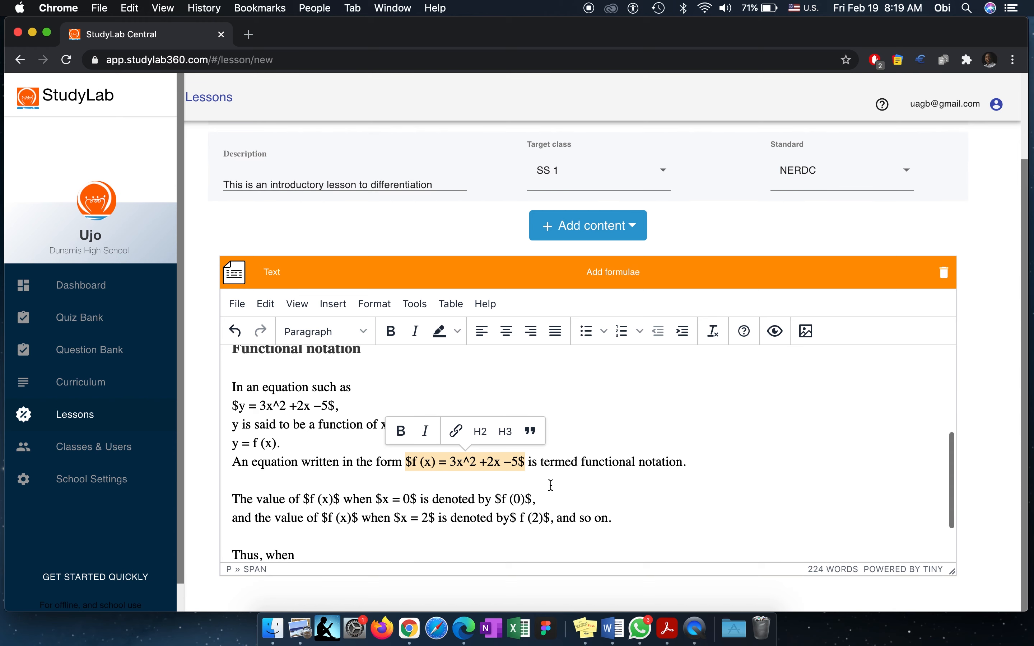
click(582, 431)
scroll(581, 430, up, 2)
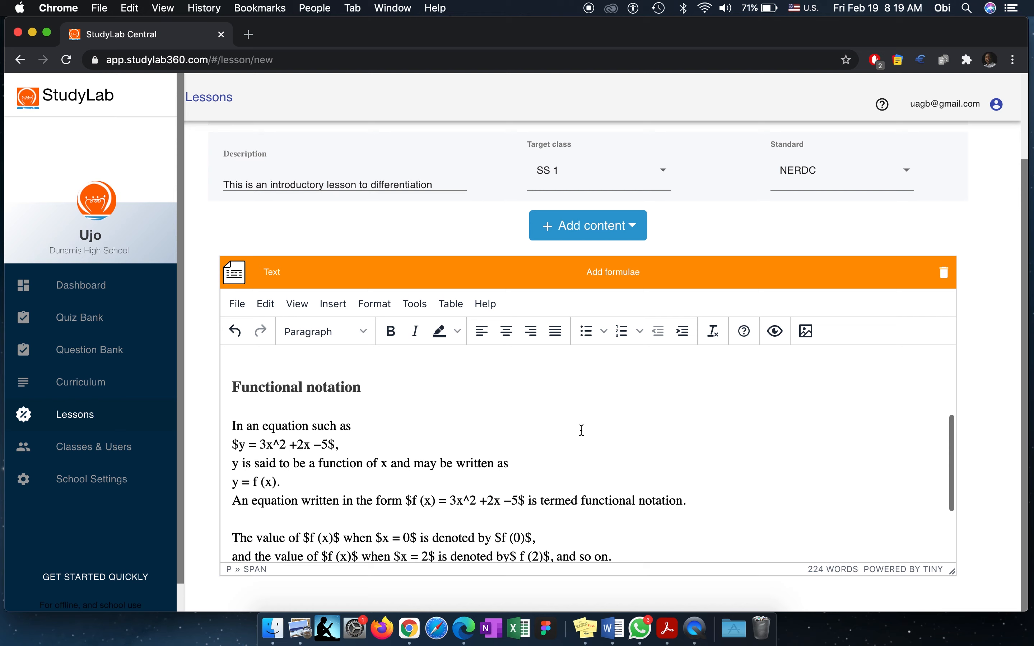
- Open the jqMath reference through the text block's formula link and review its syntax rules and example table
click(616, 279)
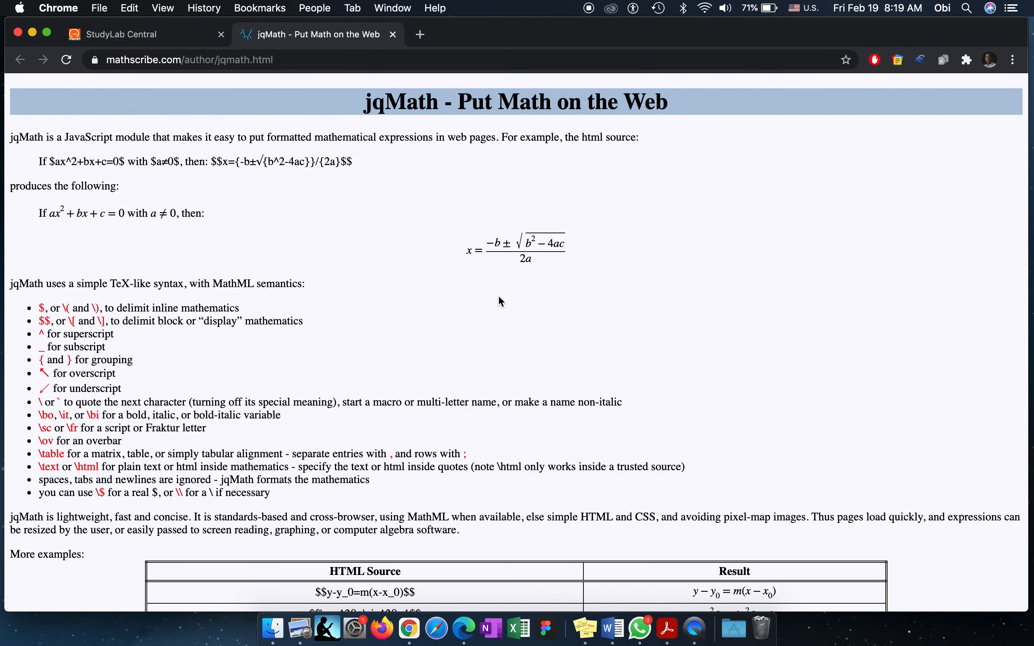
scroll(499, 298, down, 7)
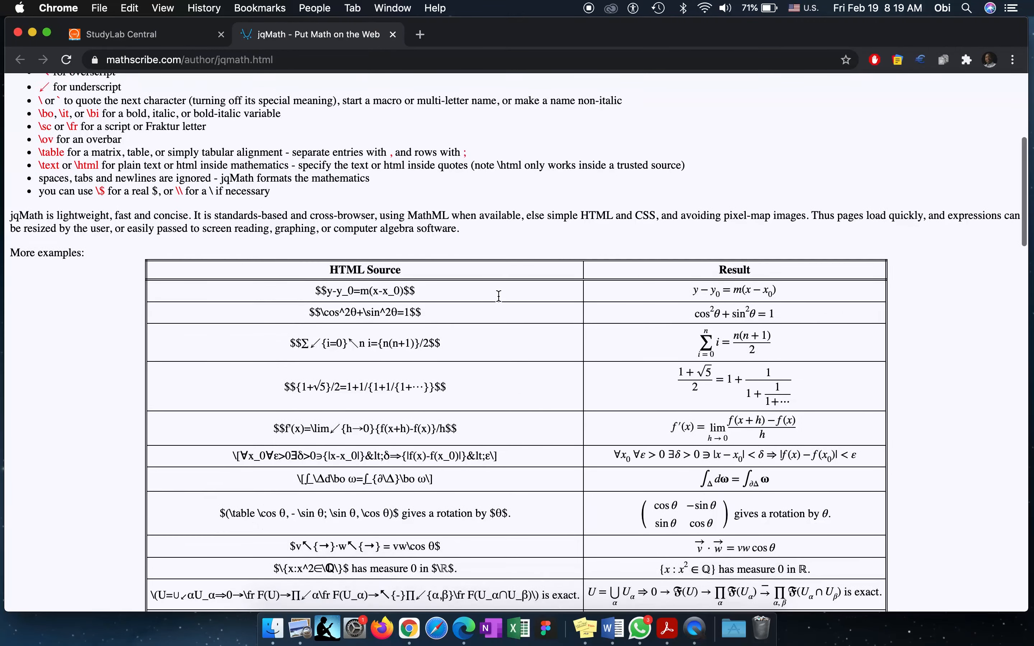
scroll(499, 296, down, 2)
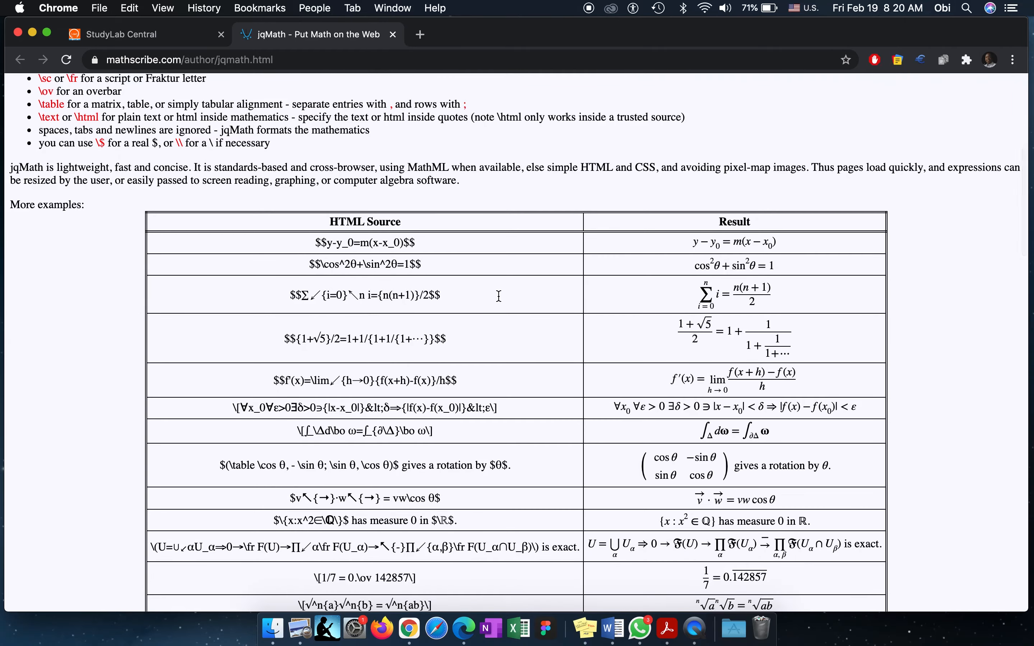
scroll(499, 296, down, 5)
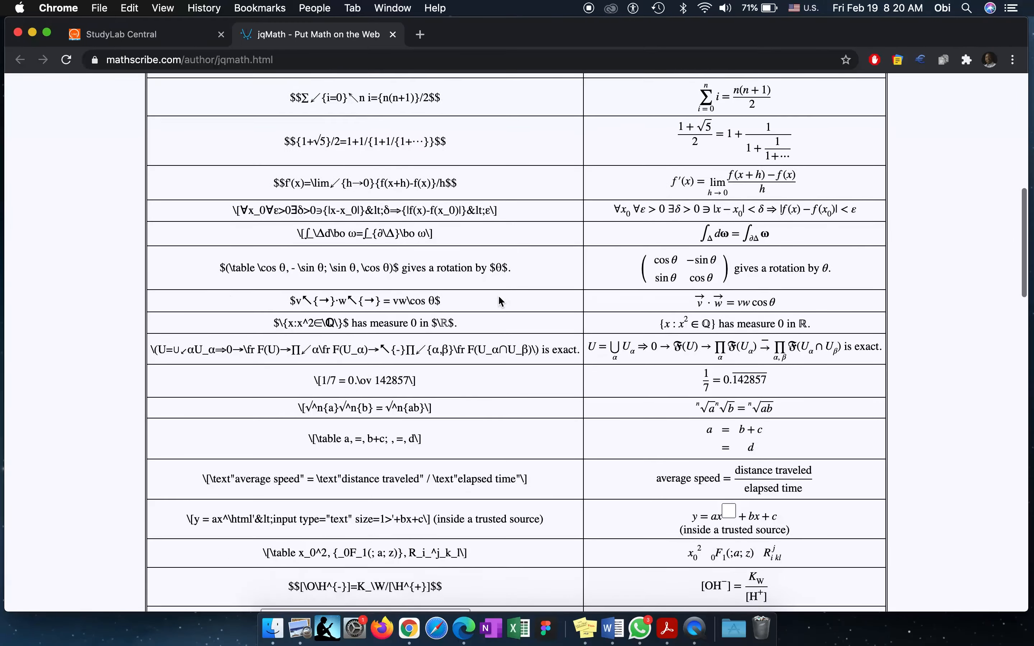
scroll(499, 298, up, 15)
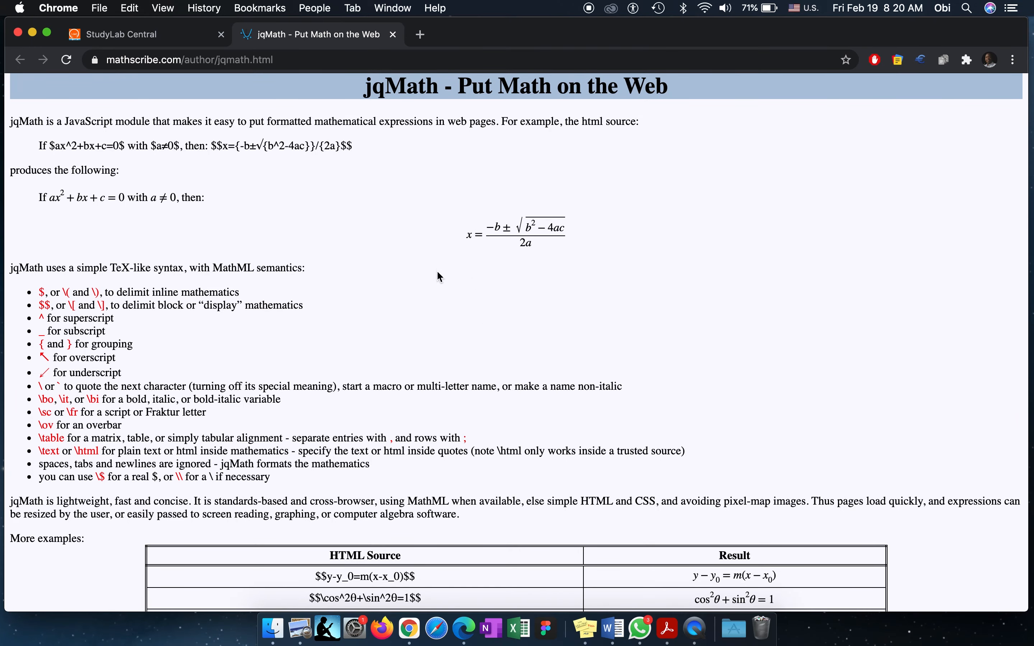
- Return to the lesson and copy the expression f (2) = 3(2)^2 +2(2)−5 = 11 without its double dollar signs
click(155, 38)
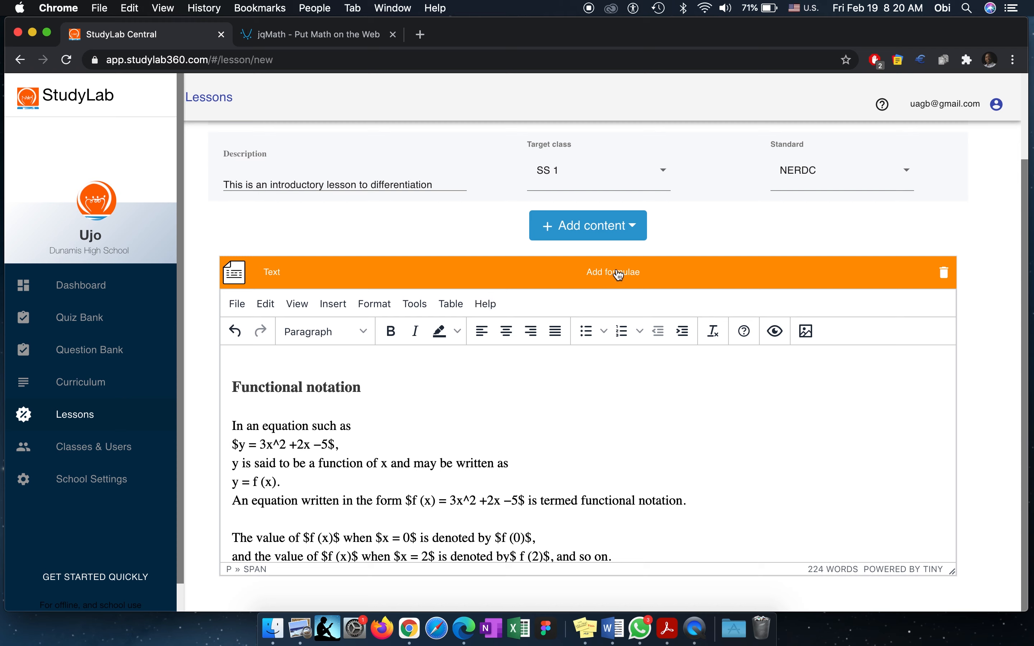
scroll(656, 442, down, 3)
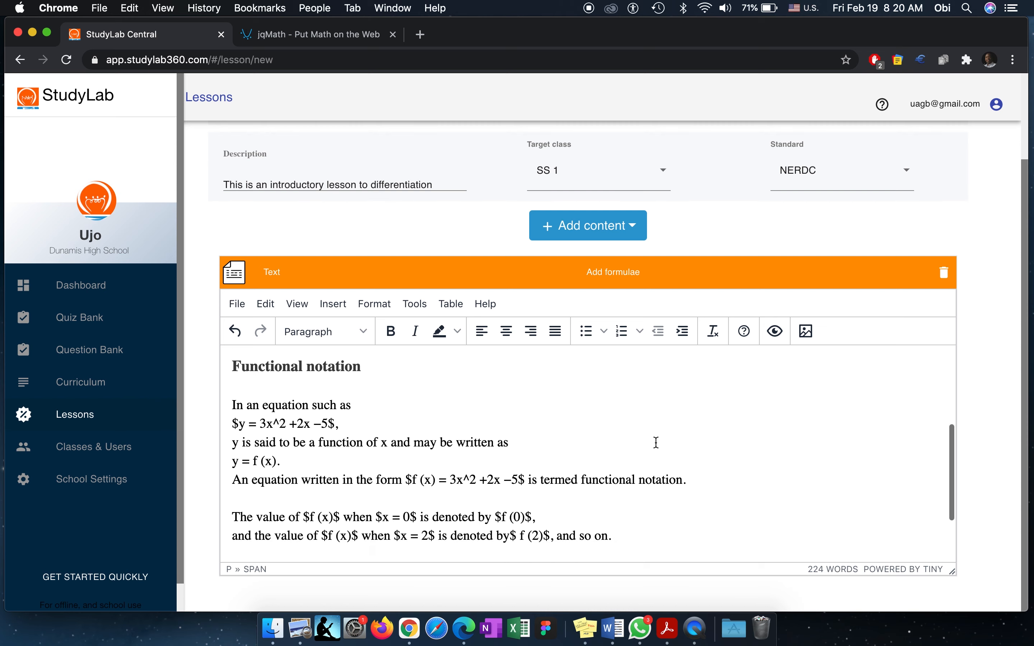
scroll(656, 443, down, 2)
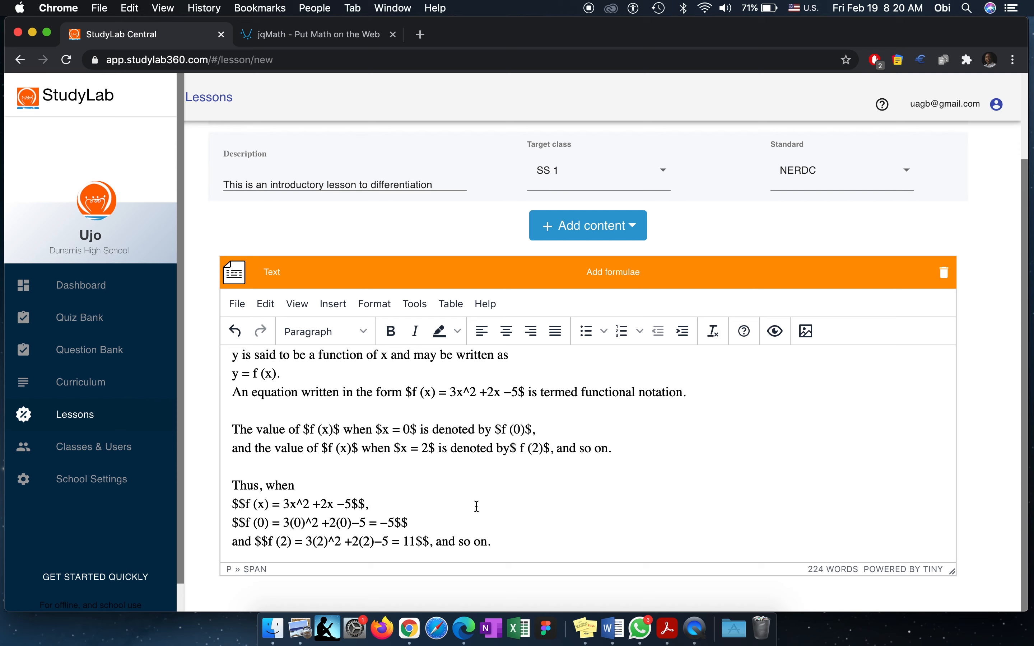
click(411, 540)
drag(417, 543, 269, 545)
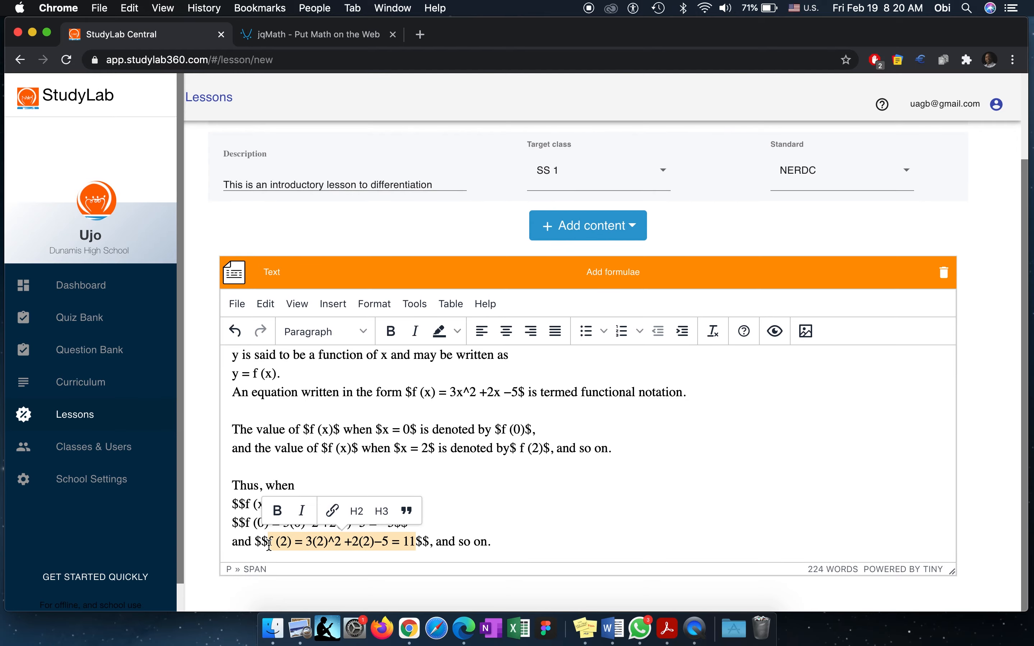
- Enter f (2) = 3(2)^2 +2(2)−5 = 11 in the experiment row of the jqMath examples table to preview it
click(312, 35)
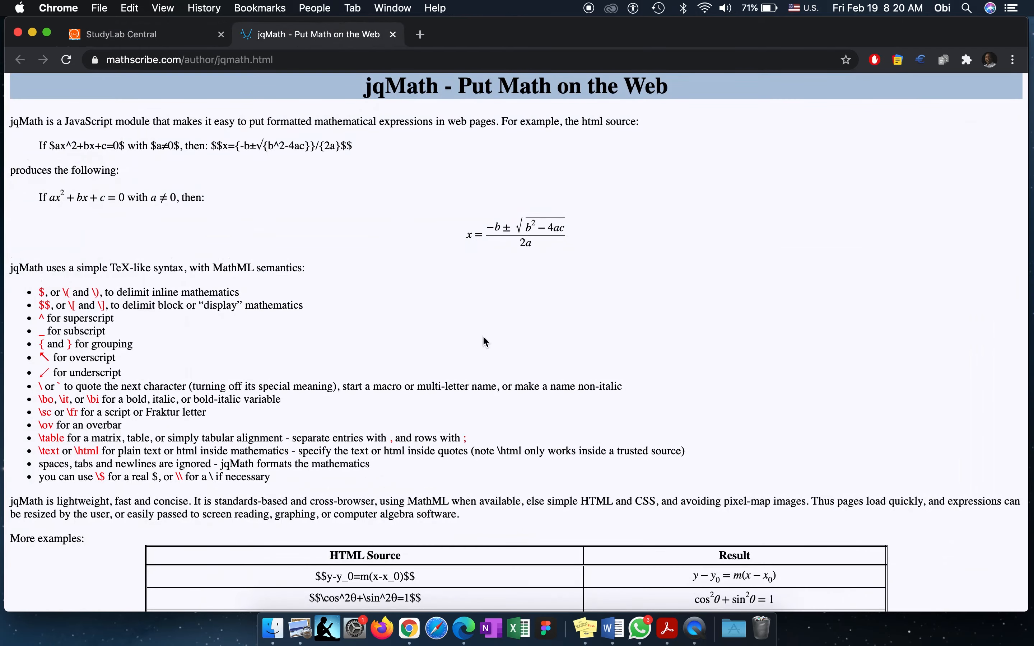
scroll(482, 335, down, 15)
scroll(482, 335, down, 8)
click(405, 260)
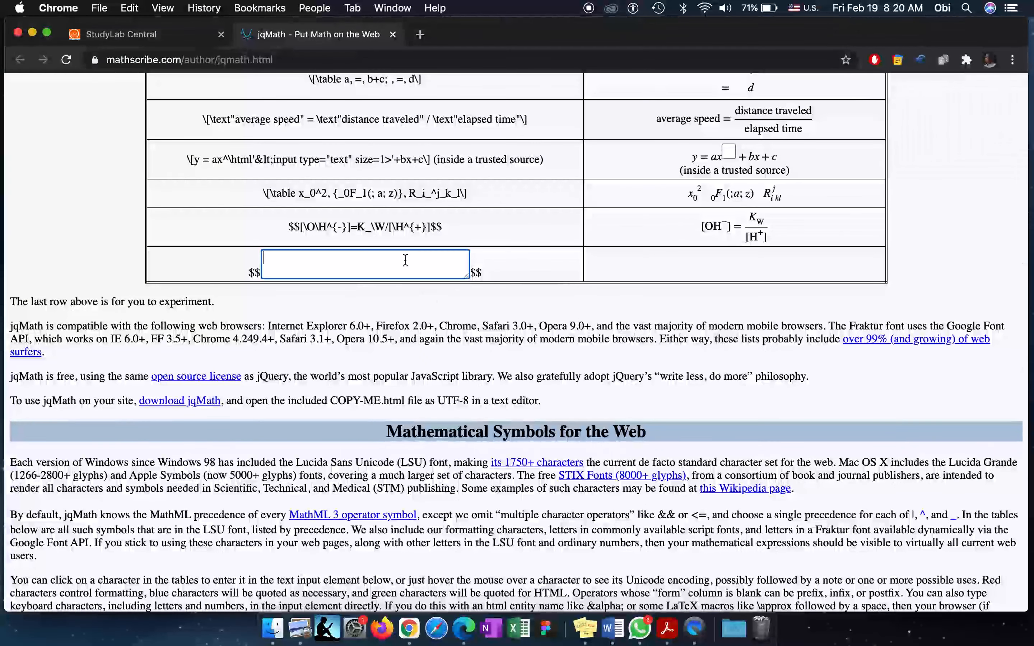
text(f (2) = 3(2)^2 +2(2)-5 = 11)
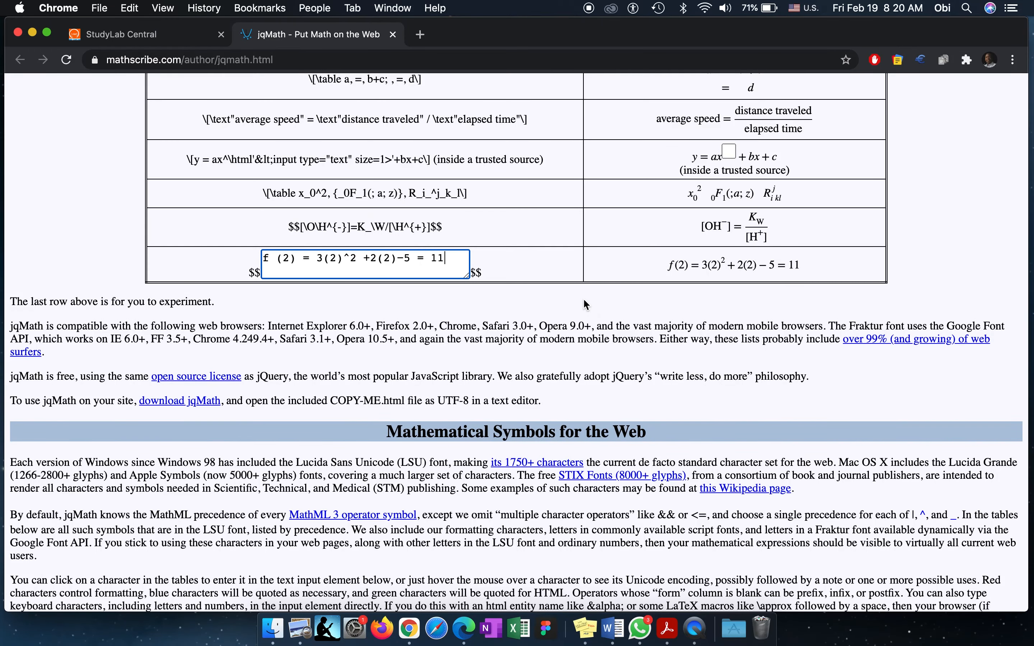
- Return to the lesson, then switch to the Word document and review Problem 1 of the Micro Quiz with its answer and feedback
click(168, 37)
click(674, 492)
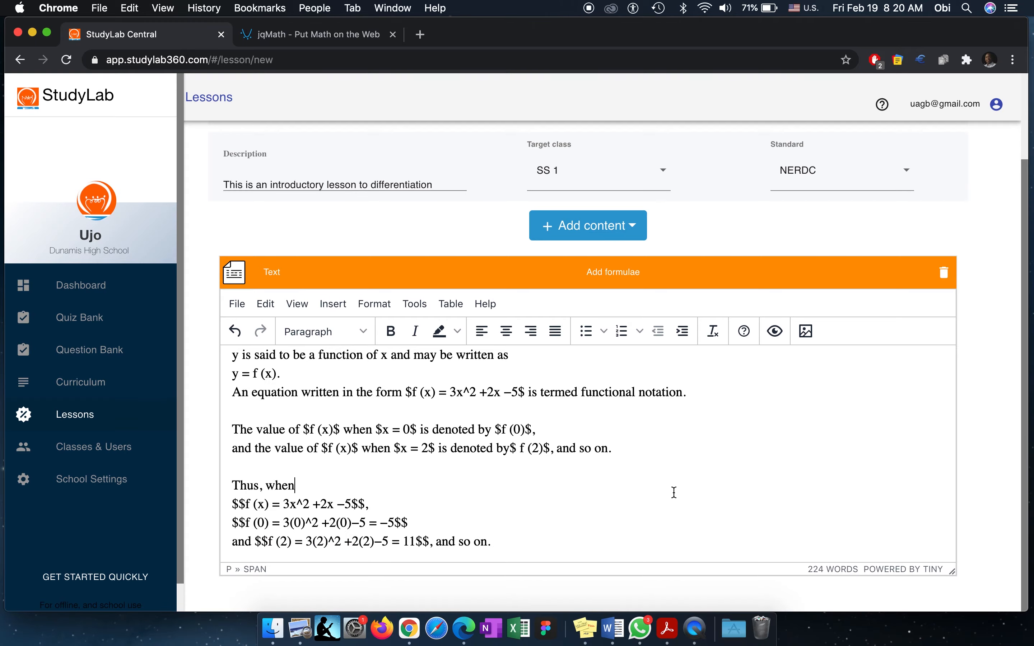
key(ctrl+Right)
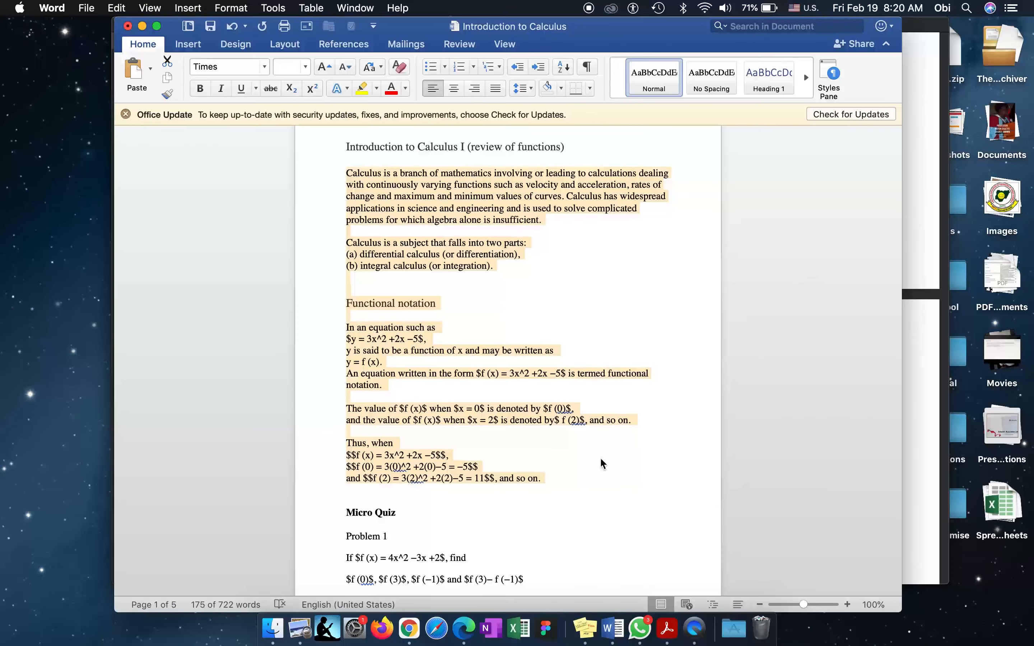
scroll(600, 457, down, 10)
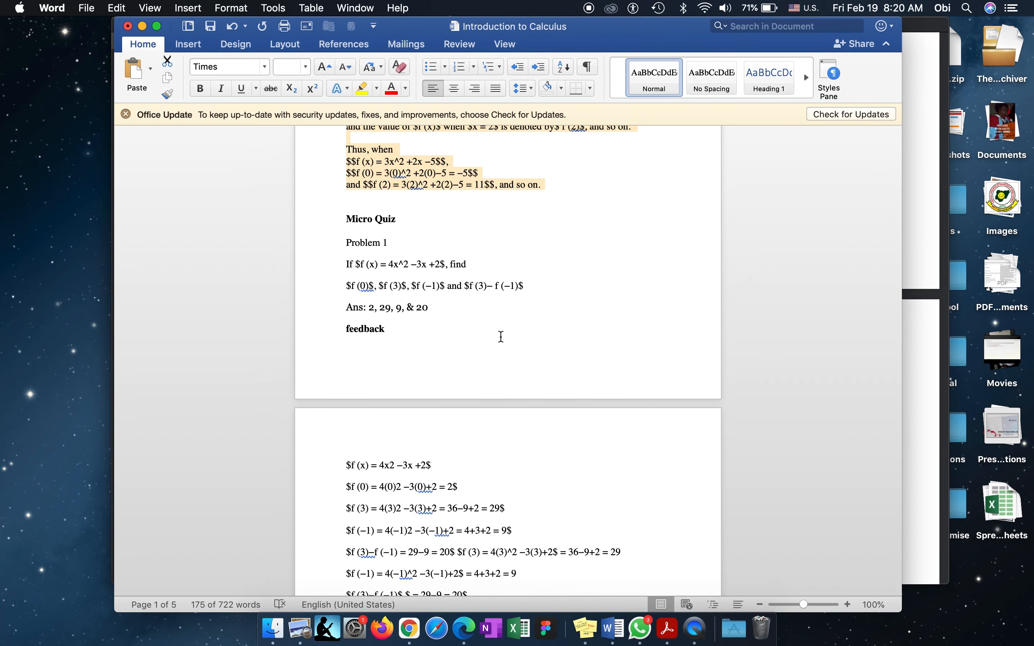
scroll(501, 336, up, 1)
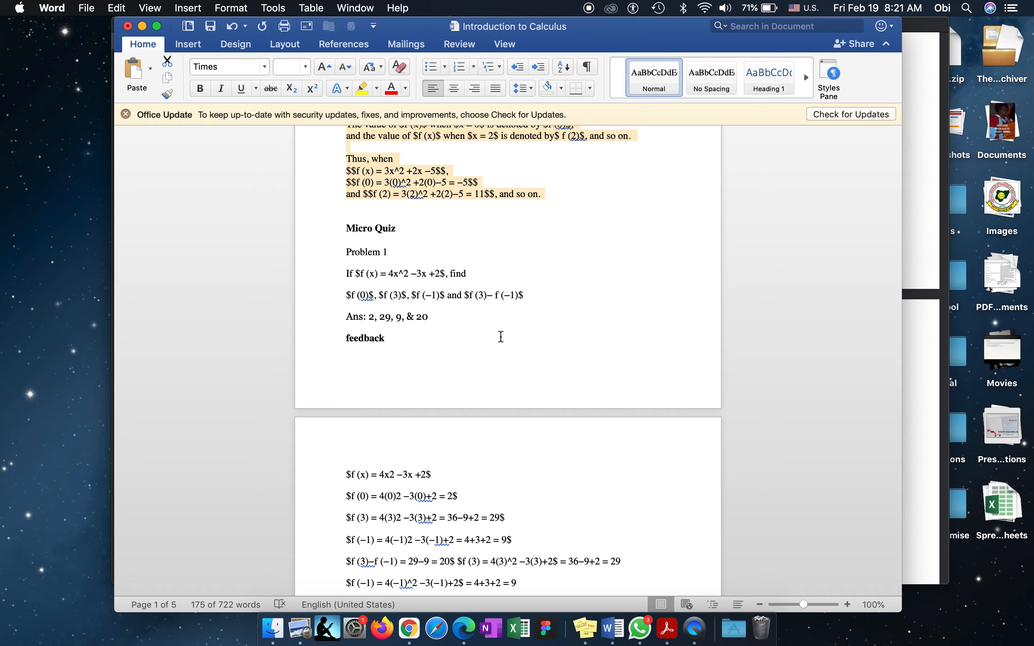
- Switch back to the StudyLab lesson and add an assessment block after the text content
key(super+Tab)
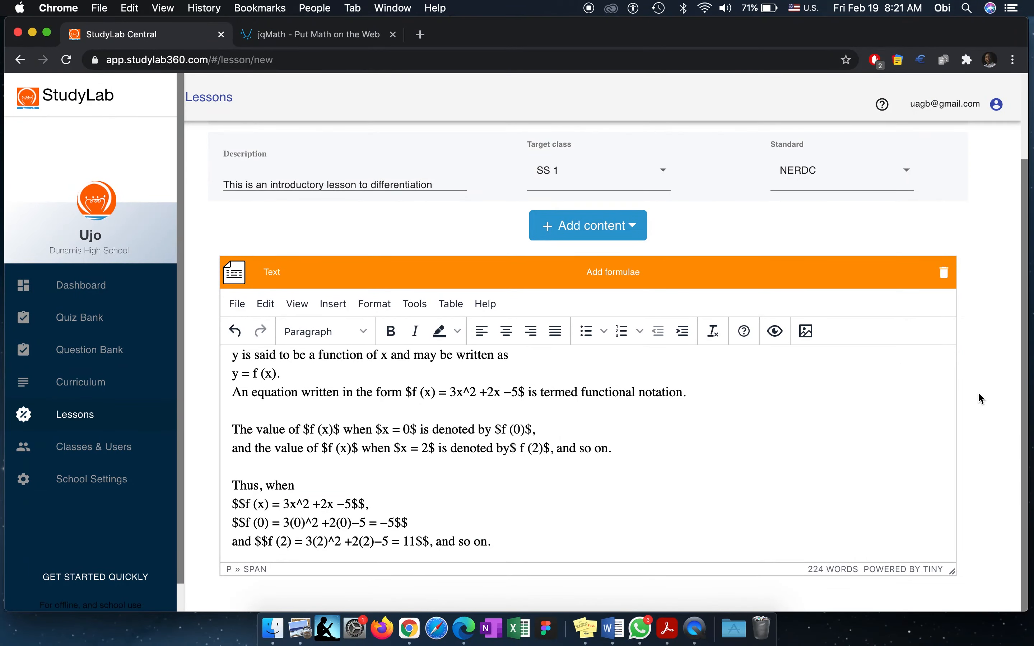
click(639, 233)
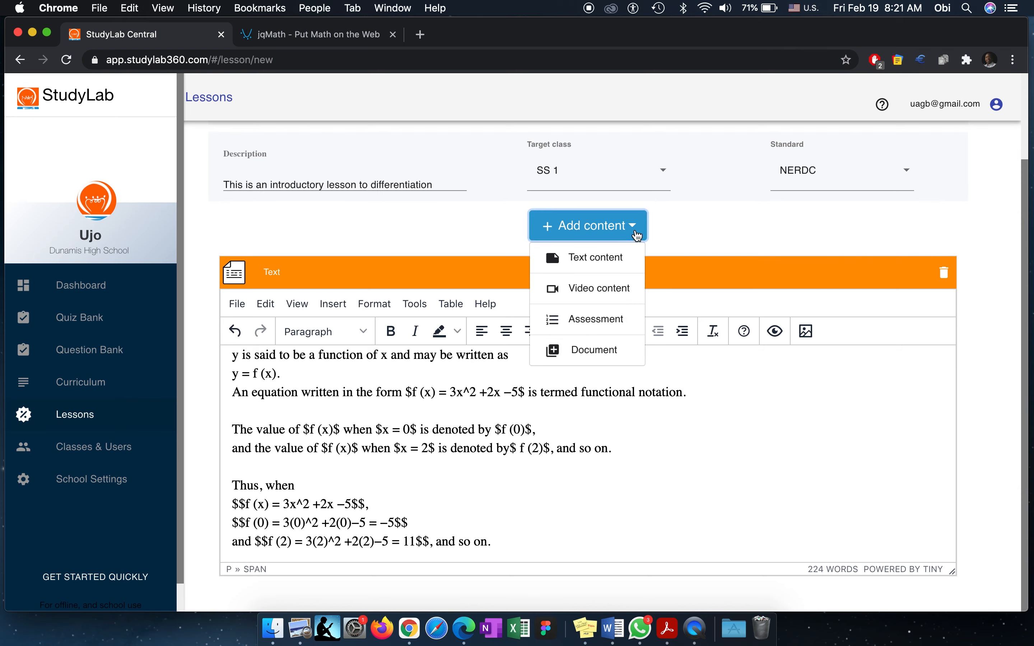
click(606, 329)
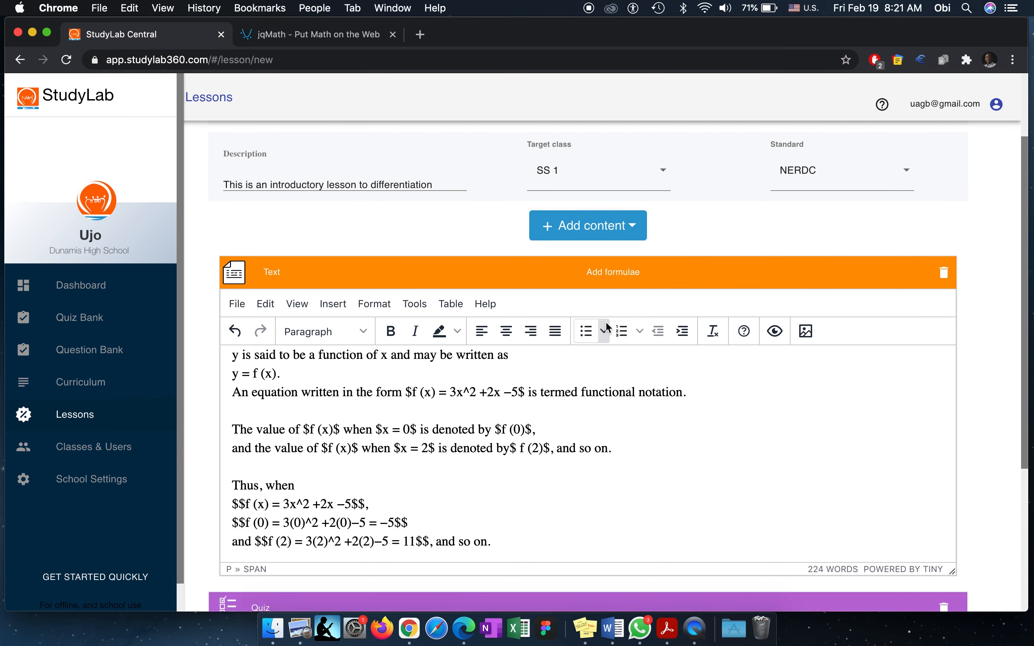
scroll(996, 430, down, 5)
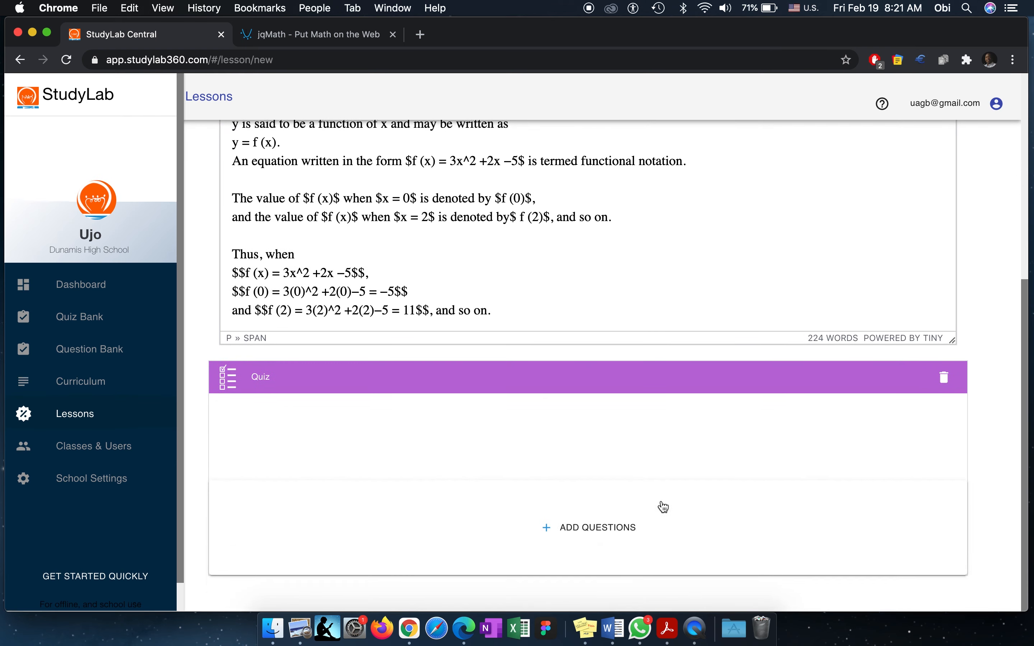
- Open question selection for the quiz and add FNCT_0055, about f(x) = 5x² + x − 7, from the question bank
click(597, 533)
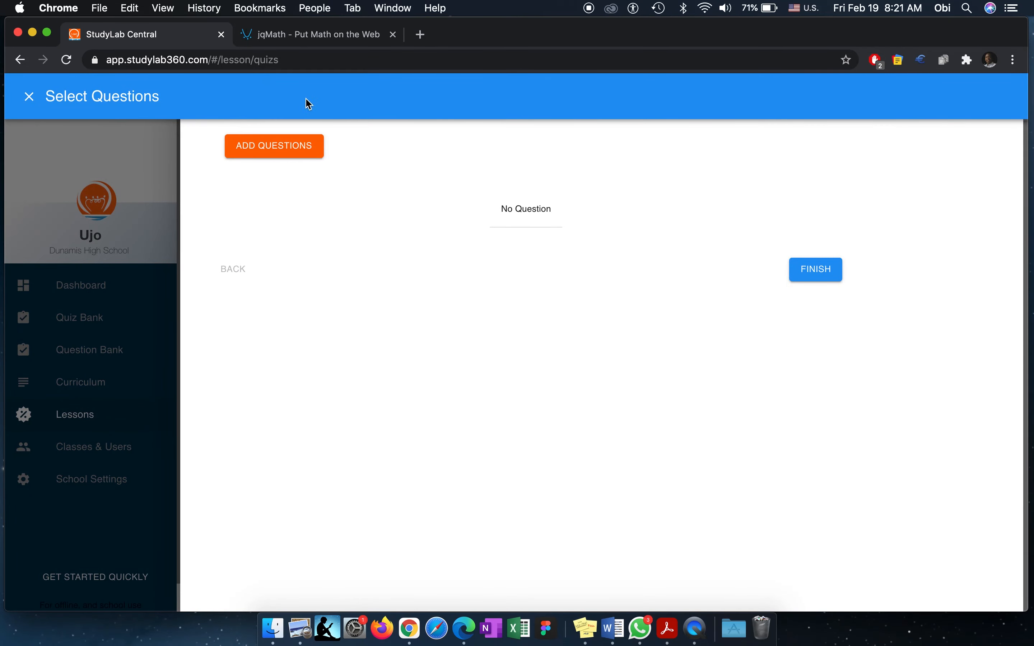
click(275, 145)
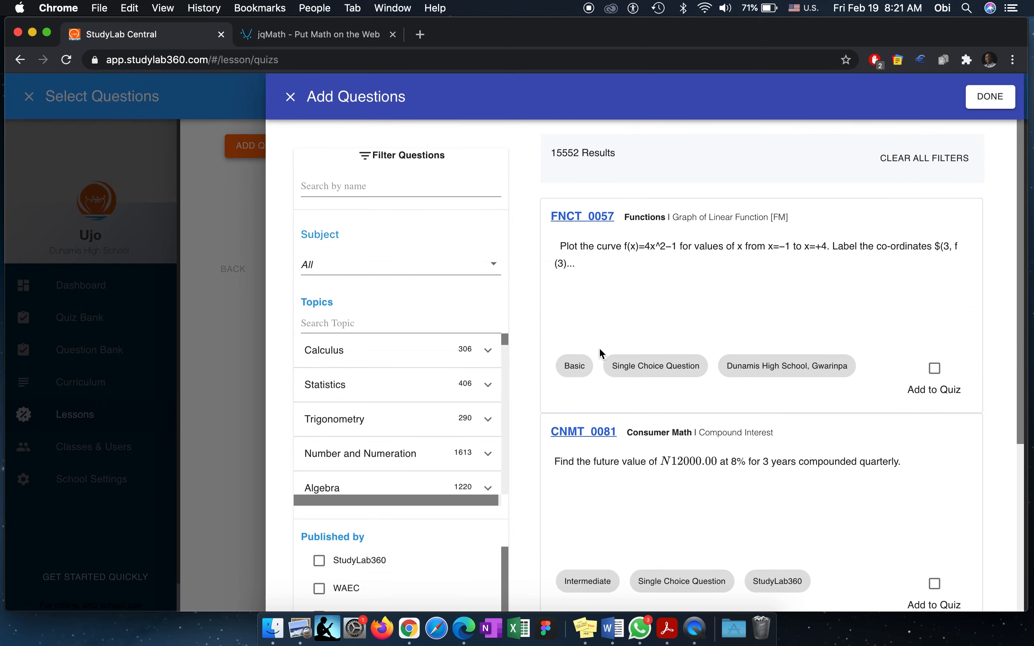
scroll(600, 351, down, 6)
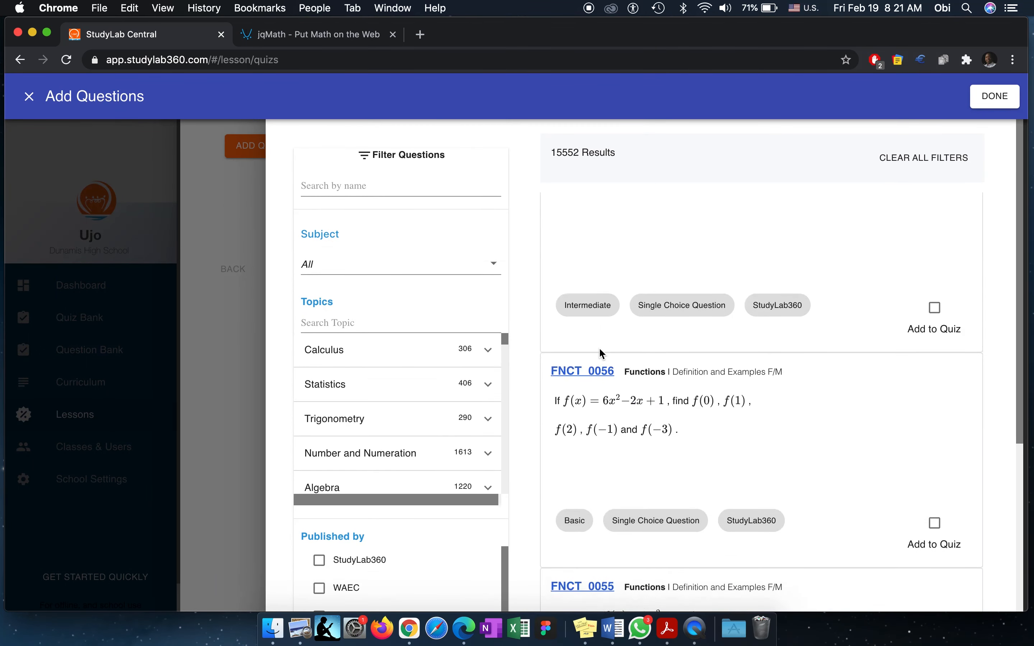
scroll(600, 352, down, 2)
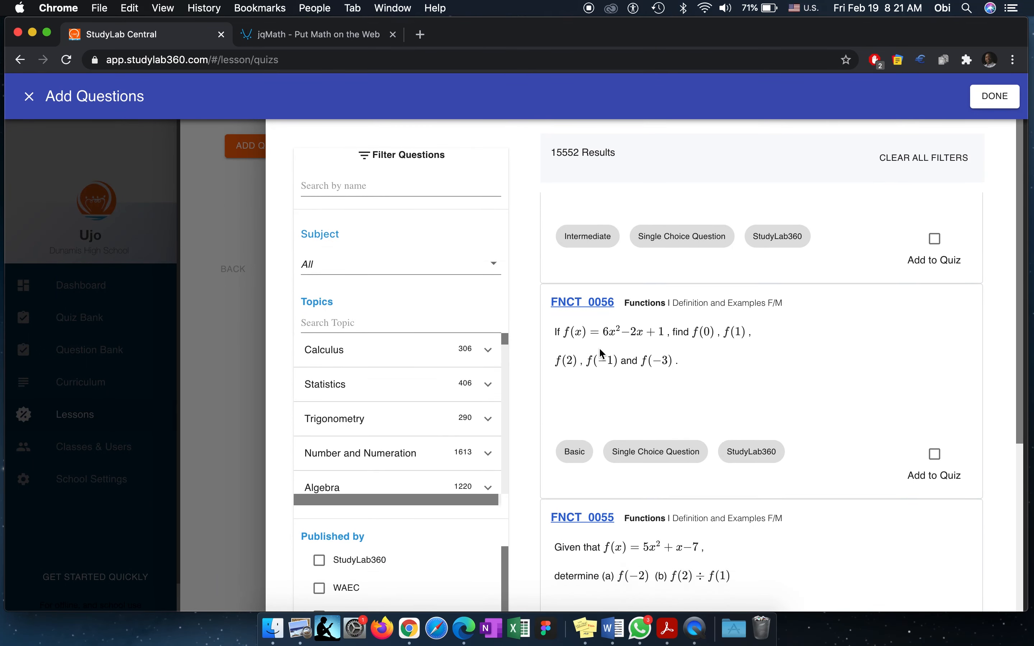
scroll(848, 391, down, 6)
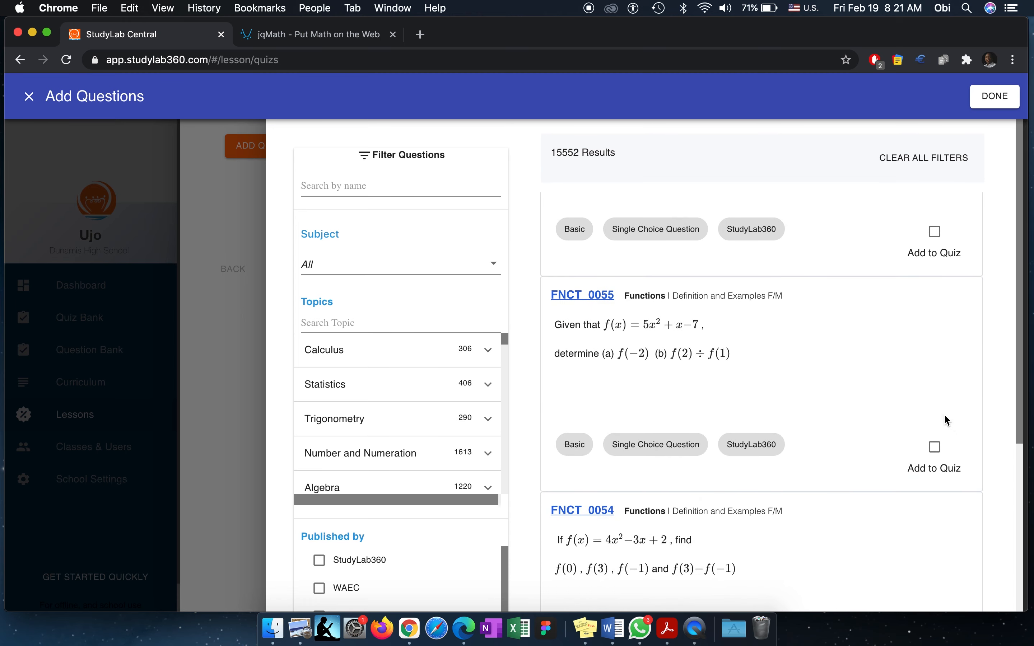
click(935, 446)
- Add FNCT_0054, about f(x) = 4x² − 3x + 2, to the quiz and finish the question selection
scroll(870, 406, down, 5)
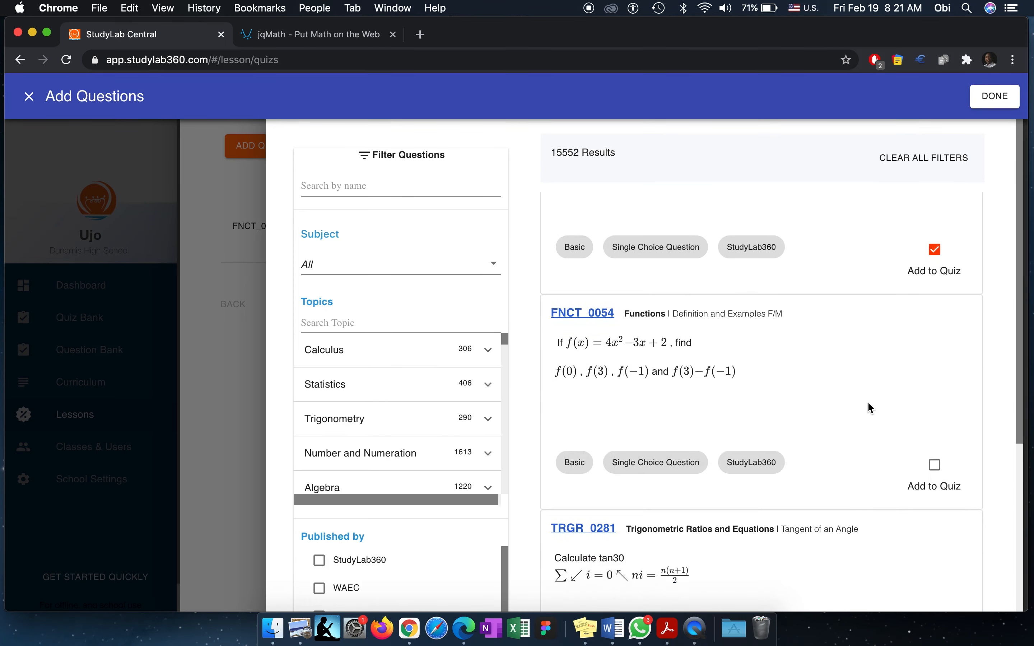
click(934, 462)
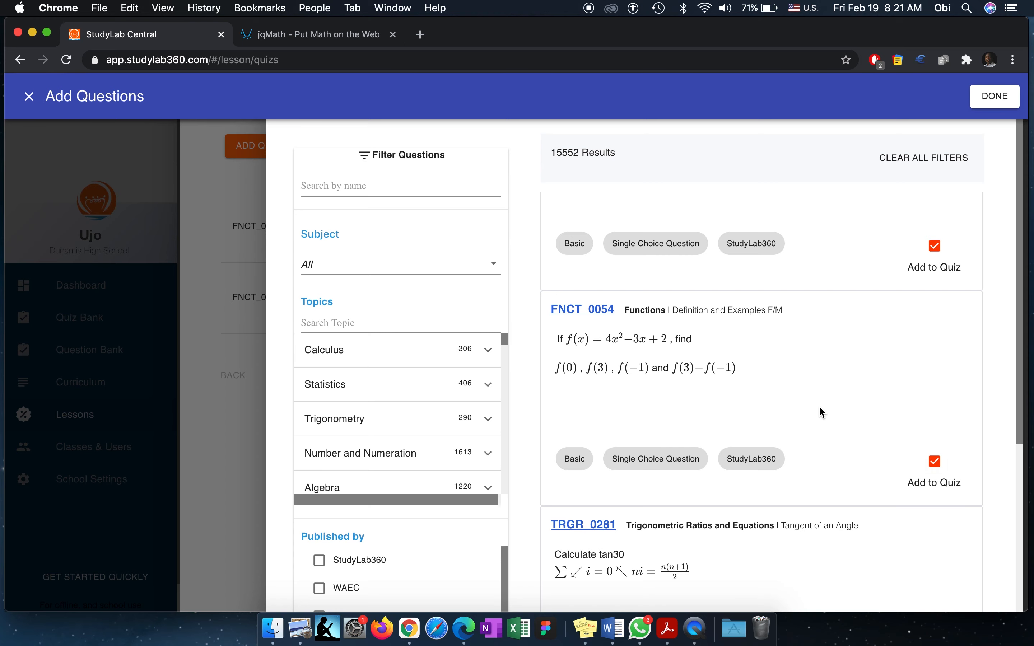
click(987, 101)
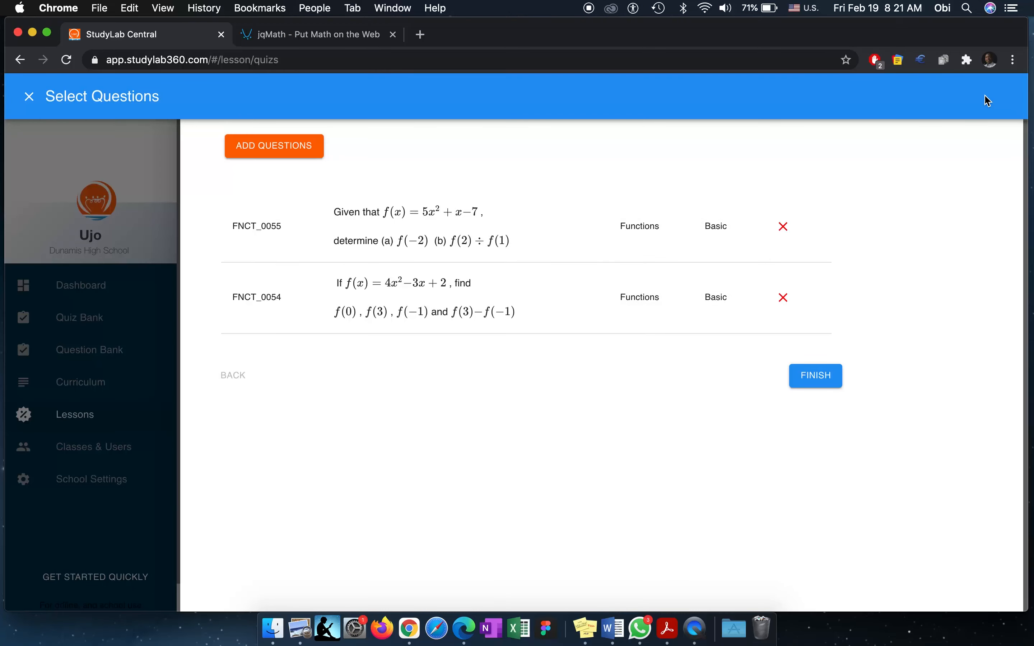
click(825, 379)
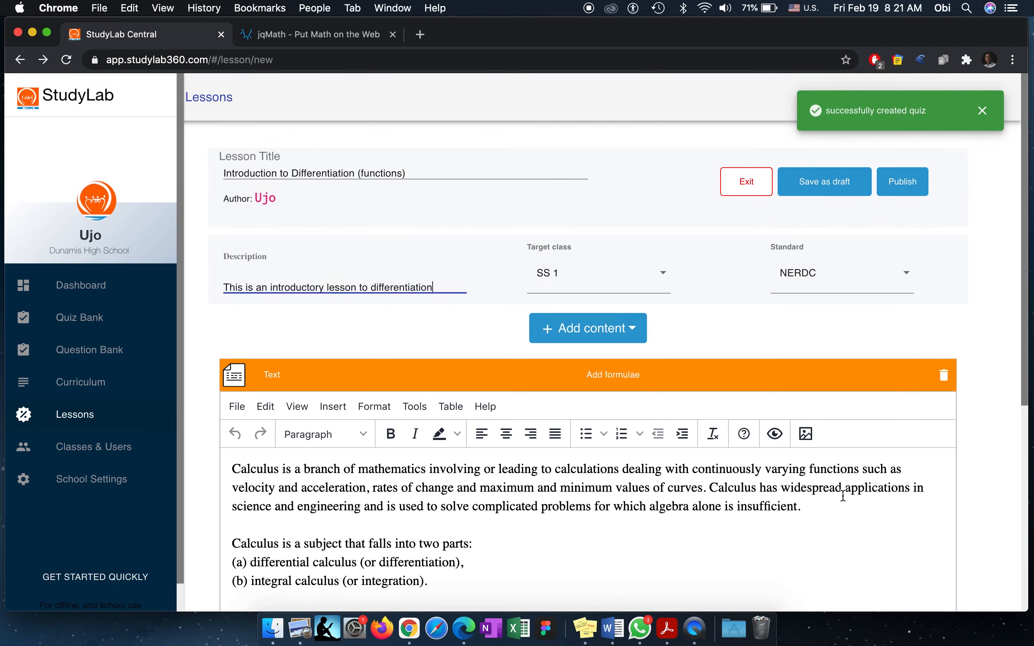
scroll(974, 429, down, 8)
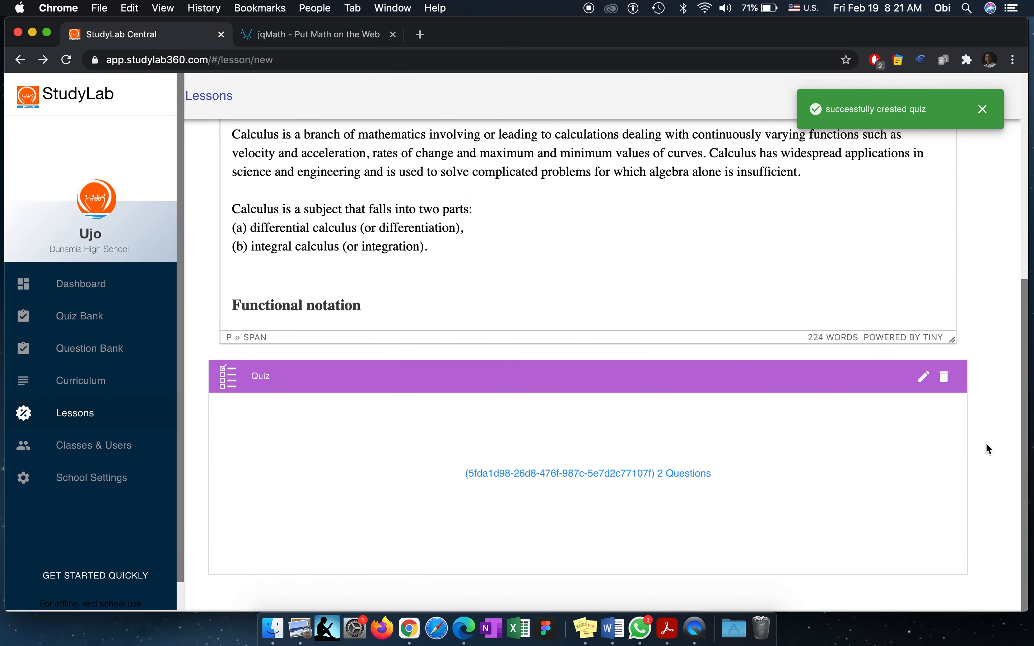
- Save the lesson as a draft under subject Mathematics, topic Differentiation and skill First Principle [FM]
scroll(980, 431, up, 8)
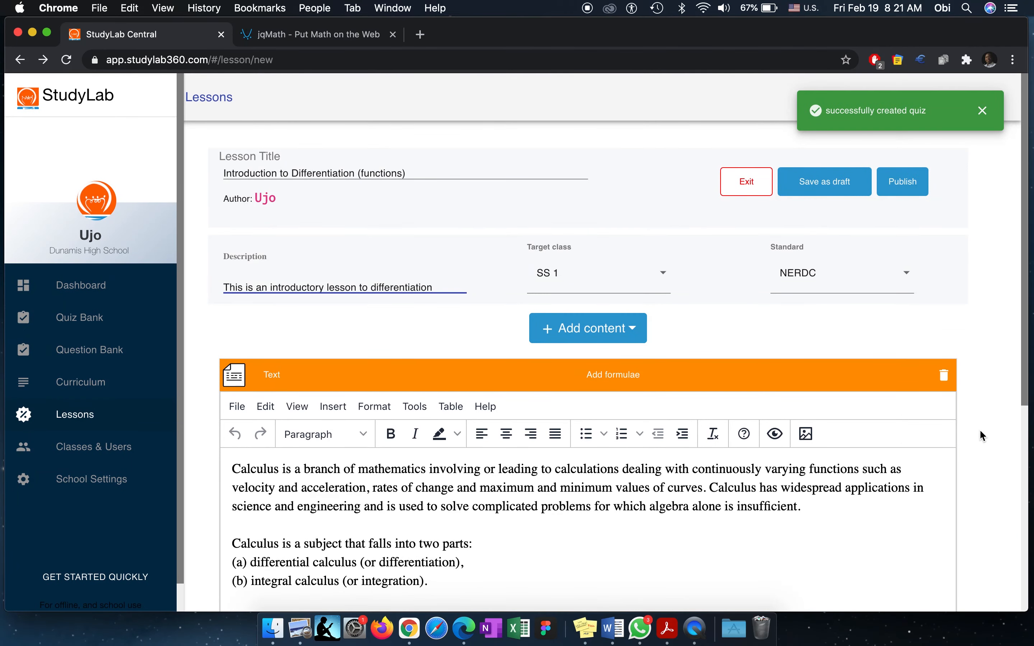
click(824, 190)
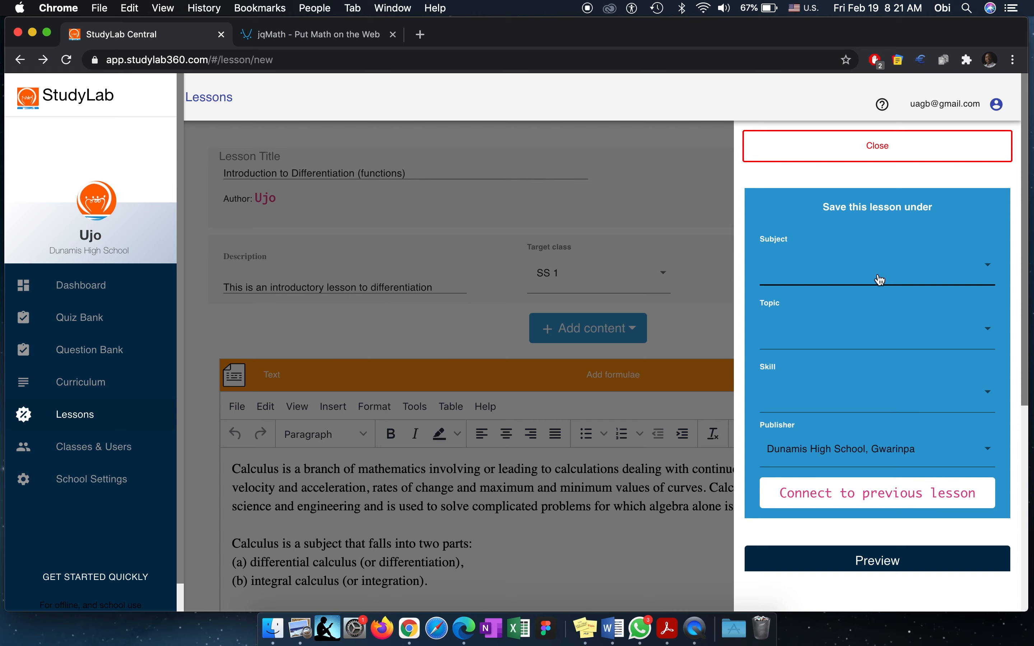
click(879, 280)
click(876, 164)
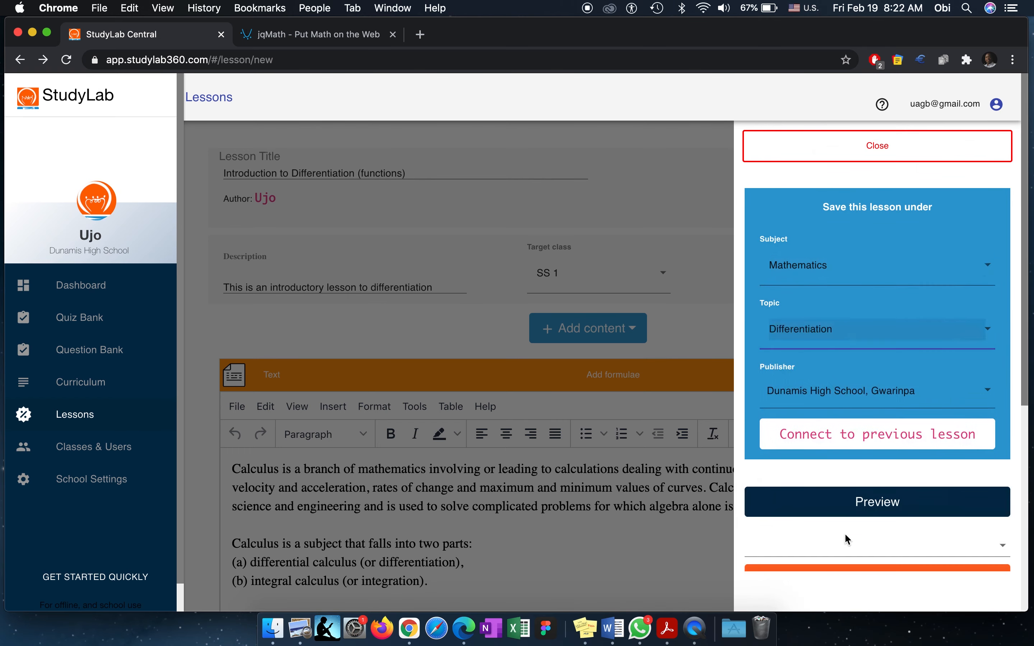
scroll(958, 371, down, 2)
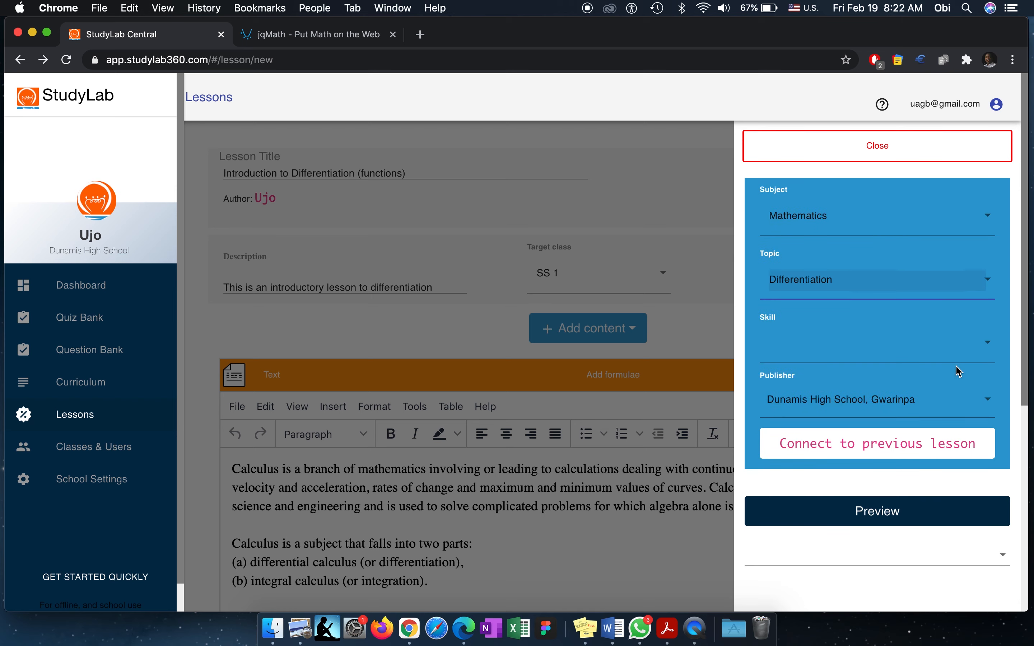
click(917, 346)
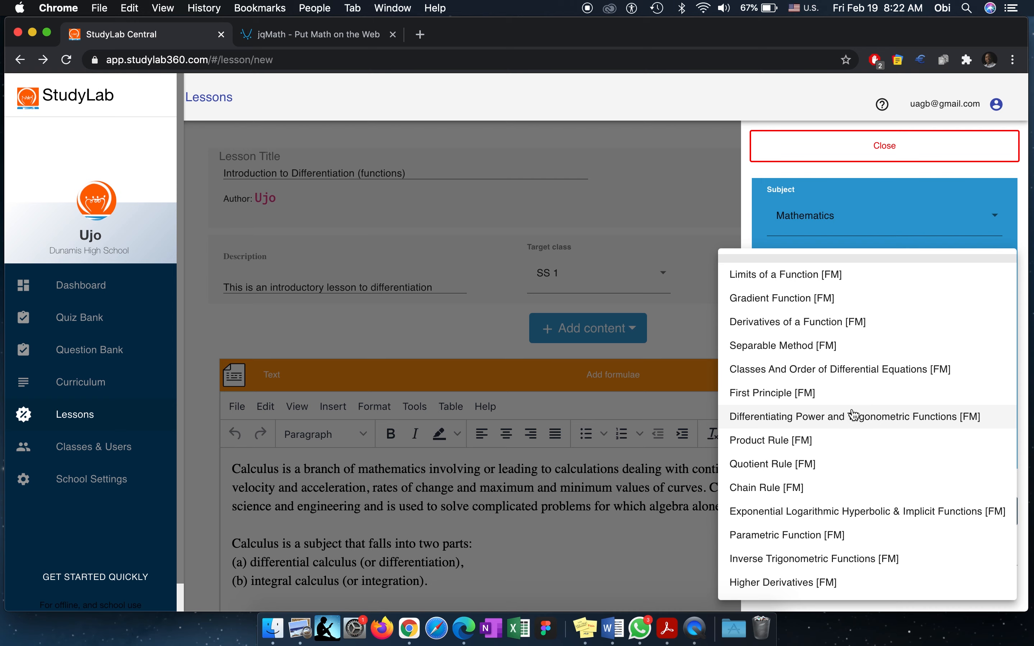
click(872, 391)
scroll(872, 387, down, 2)
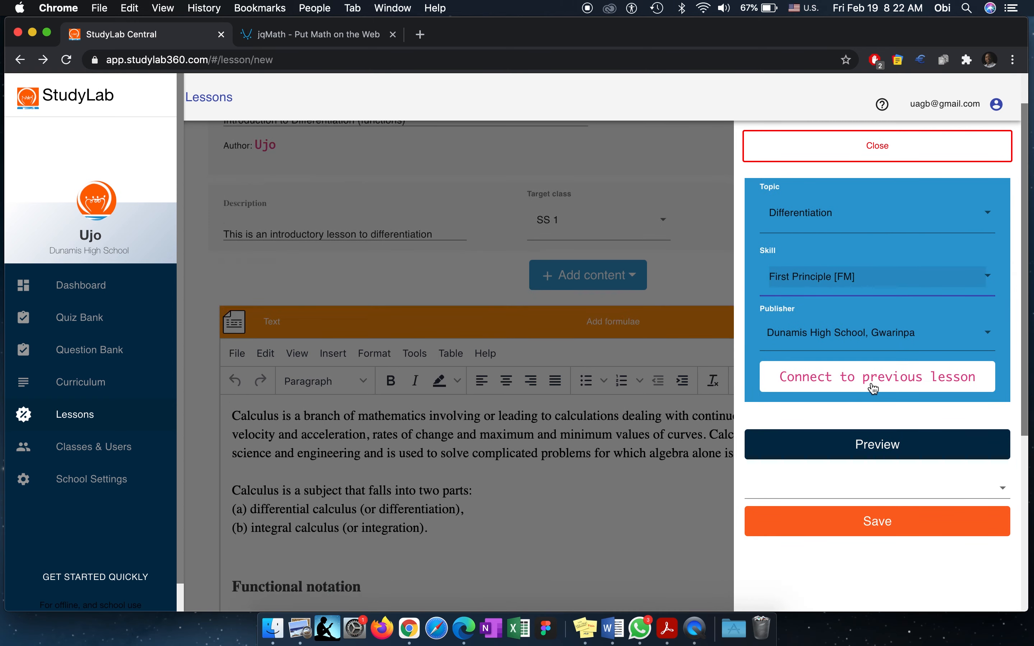
click(878, 525)
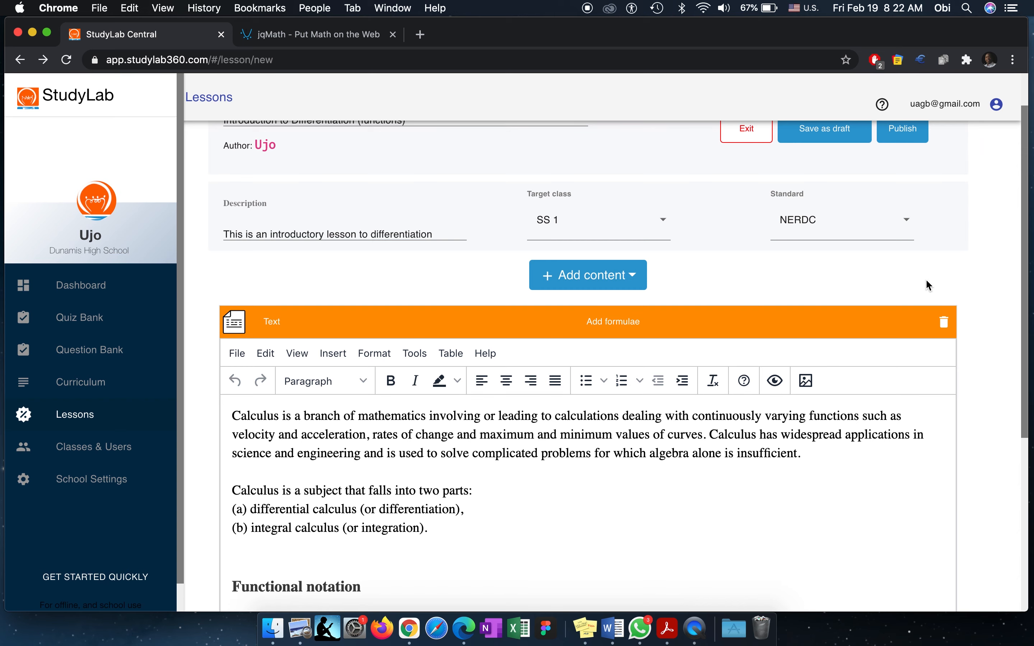
- Preview the lesson from the publishing options and examine the rendered Functional notation formulas and the first quiz question
scroll(964, 322, down, 1)
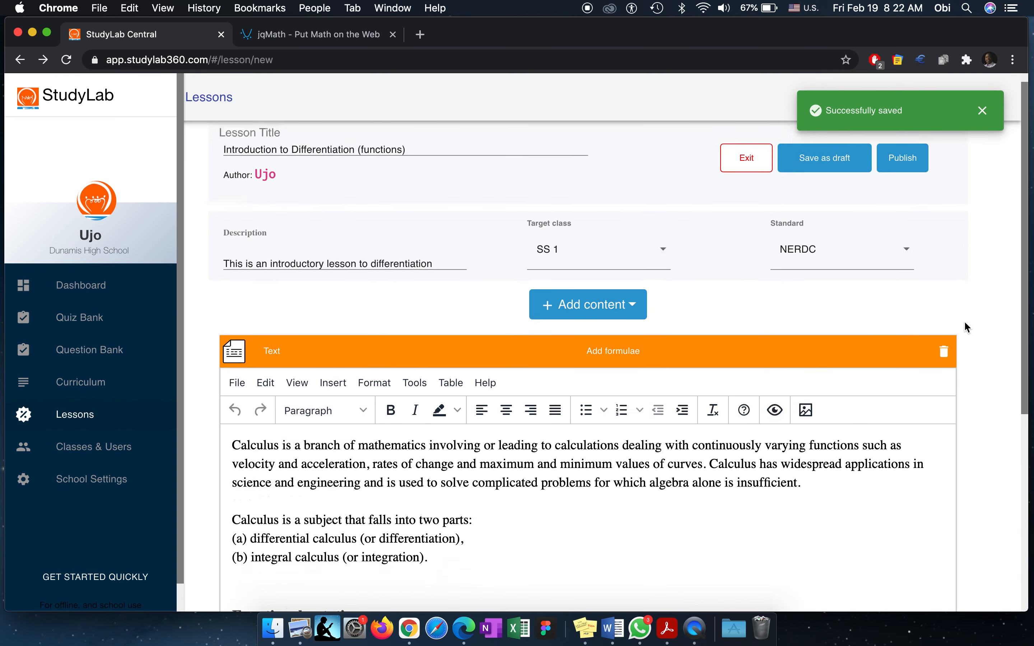
scroll(965, 323, up, 1)
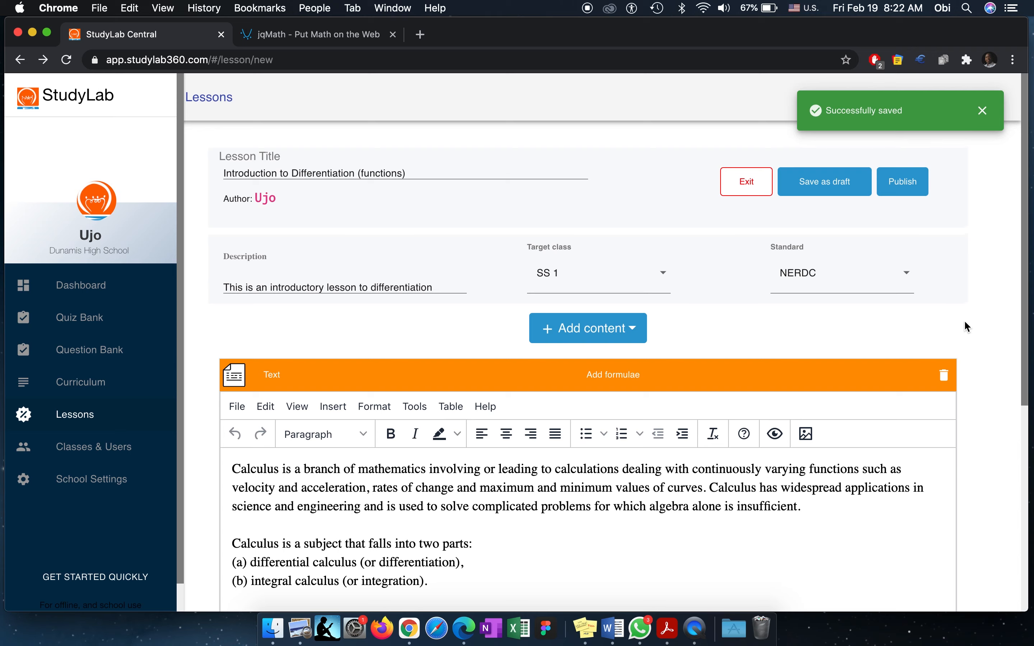
click(912, 189)
scroll(937, 336, down, 3)
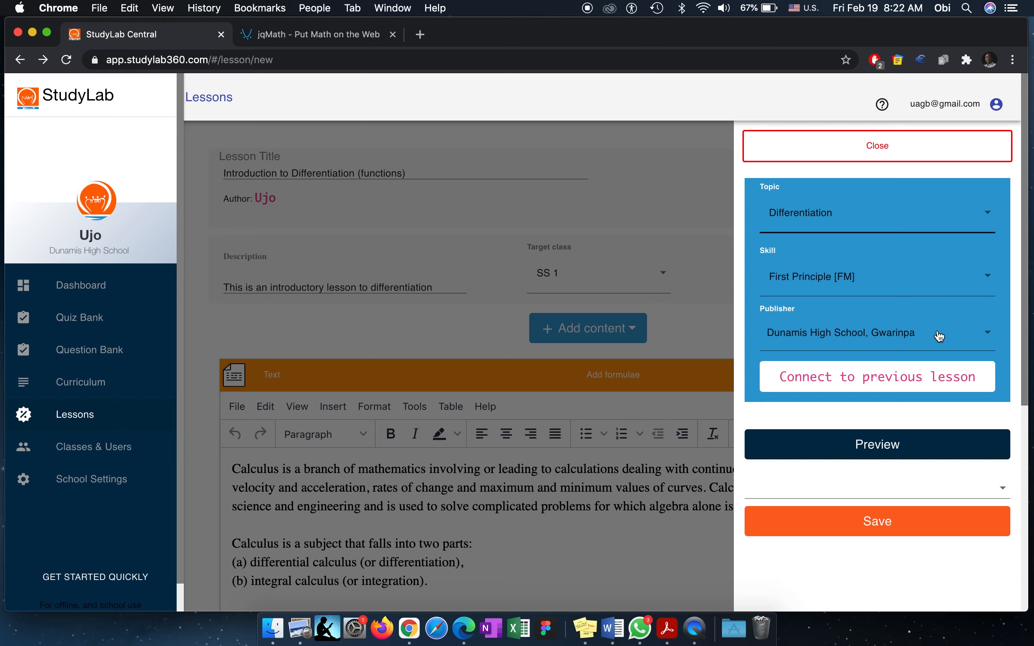
click(888, 449)
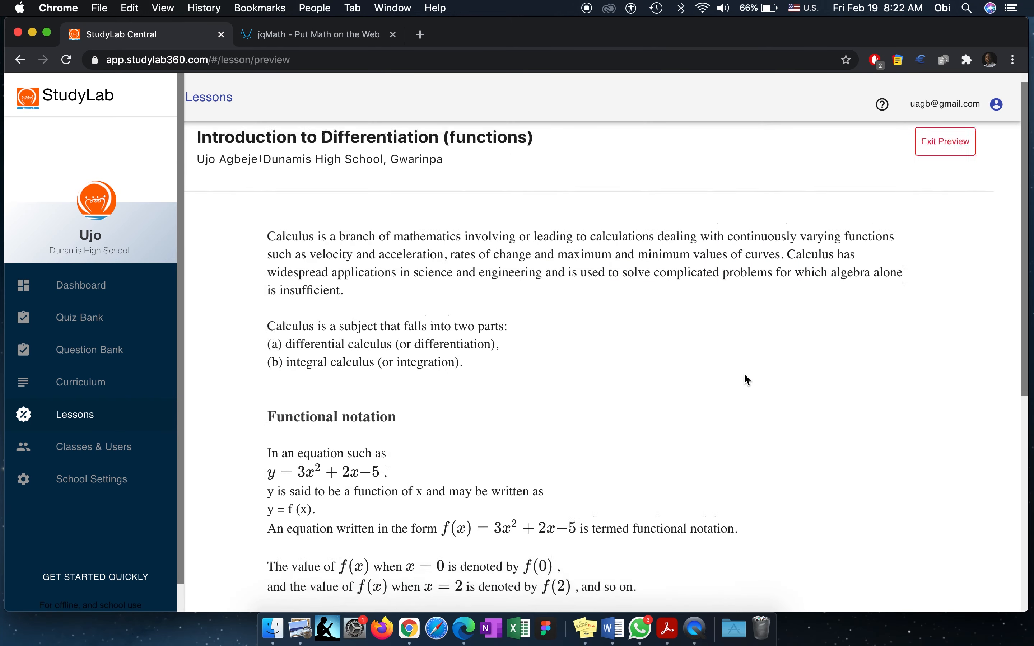
scroll(746, 379, down, 3)
scroll(745, 379, up, 3)
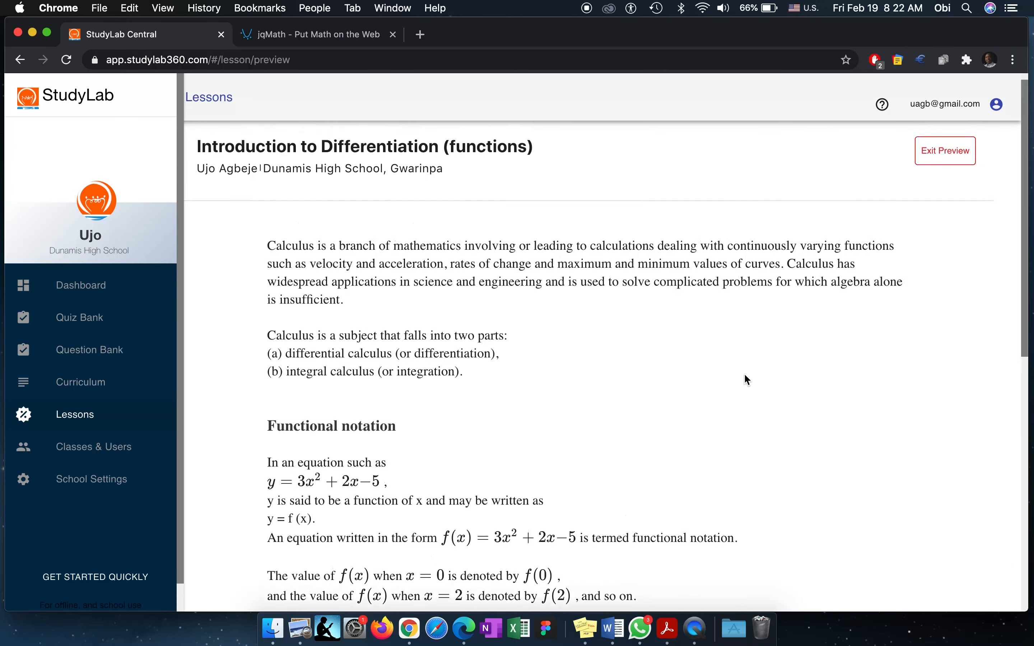
scroll(912, 430, down, 3)
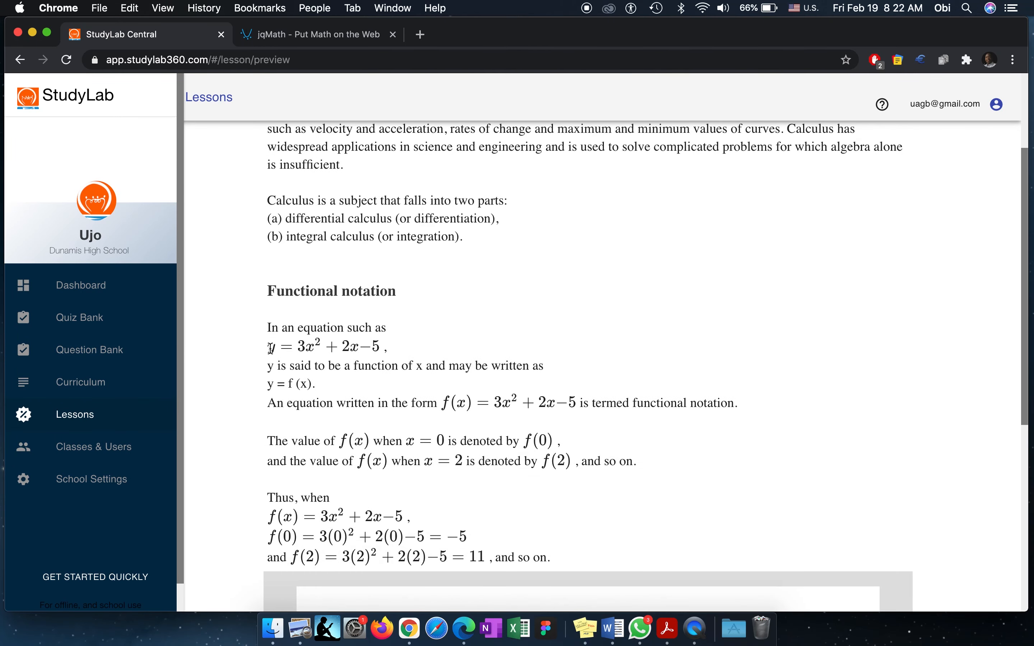
scroll(395, 354, down, 2)
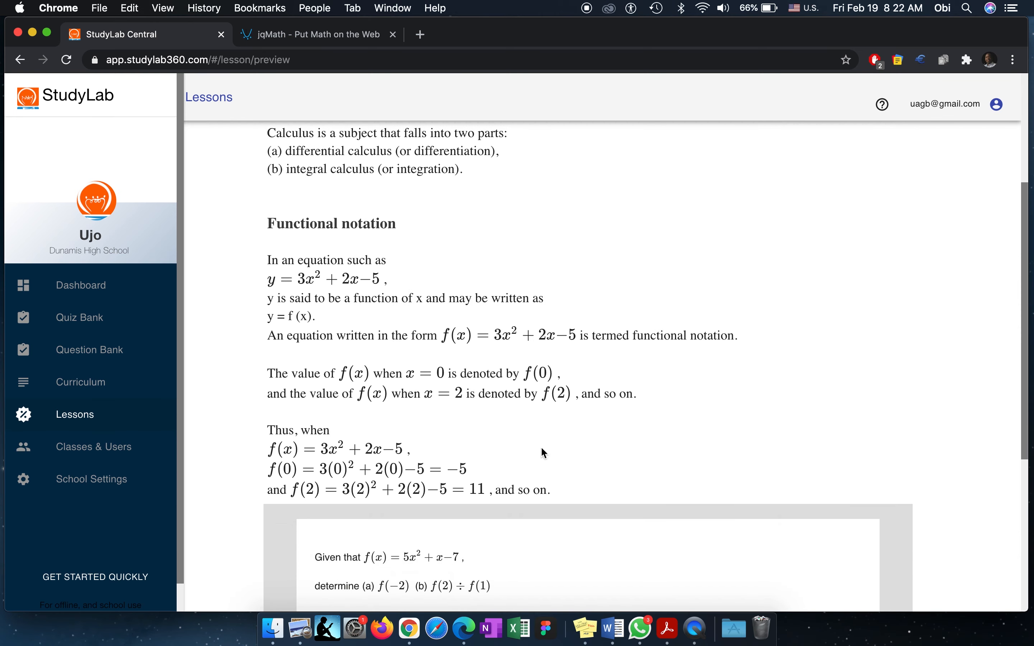
scroll(930, 428, down, 7)
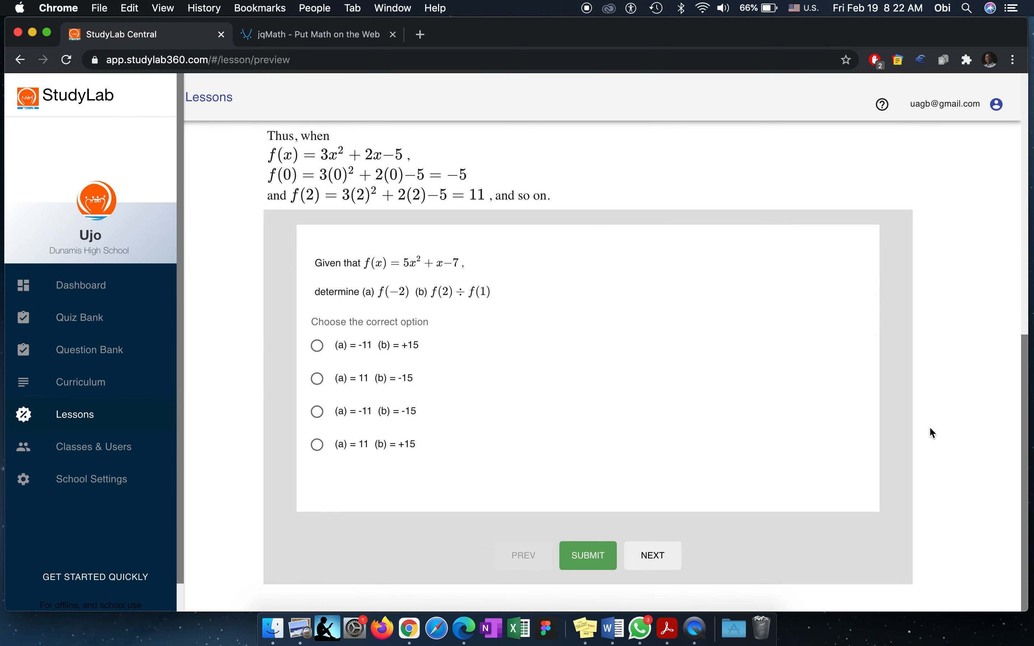
- Advance the previewed quiz to its second question, then exit the preview
click(653, 559)
scroll(668, 415, up, 10)
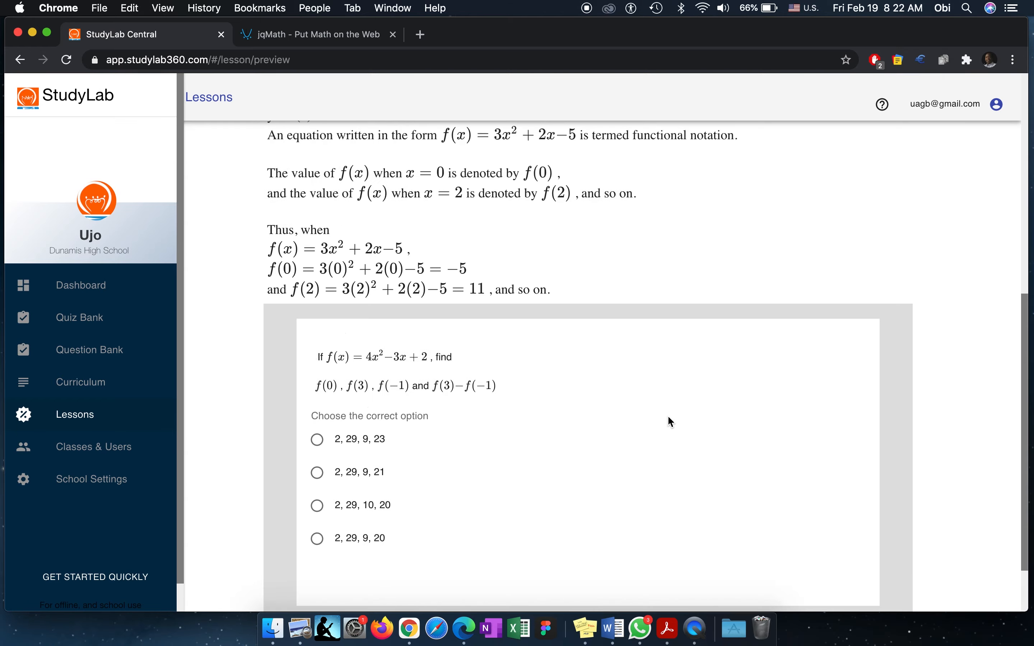
click(943, 171)
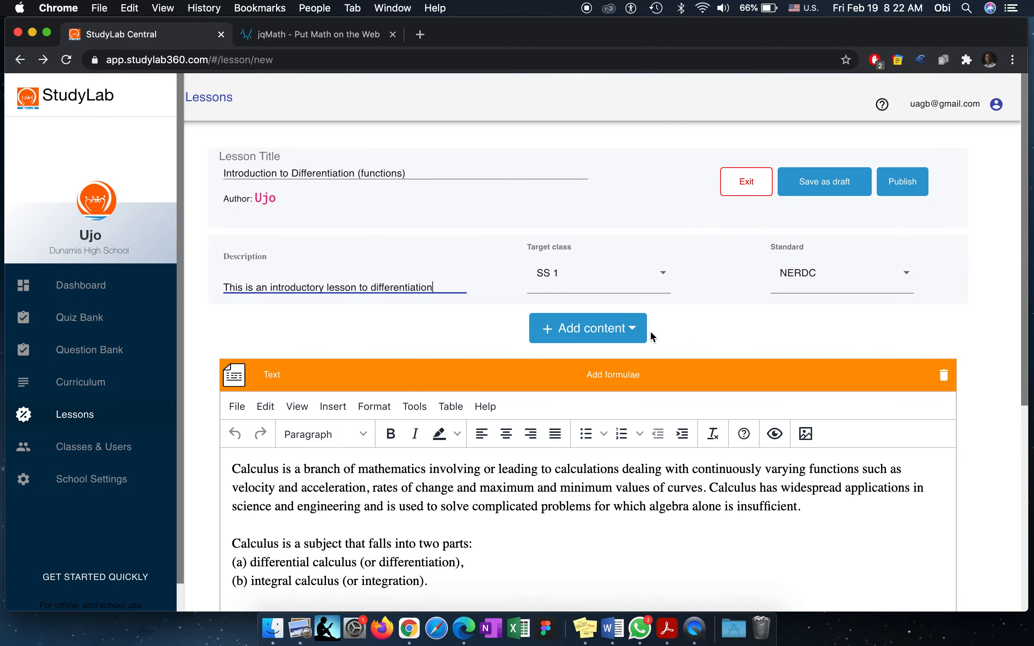
- Add another assessment block below the existing quiz in the lesson
click(638, 331)
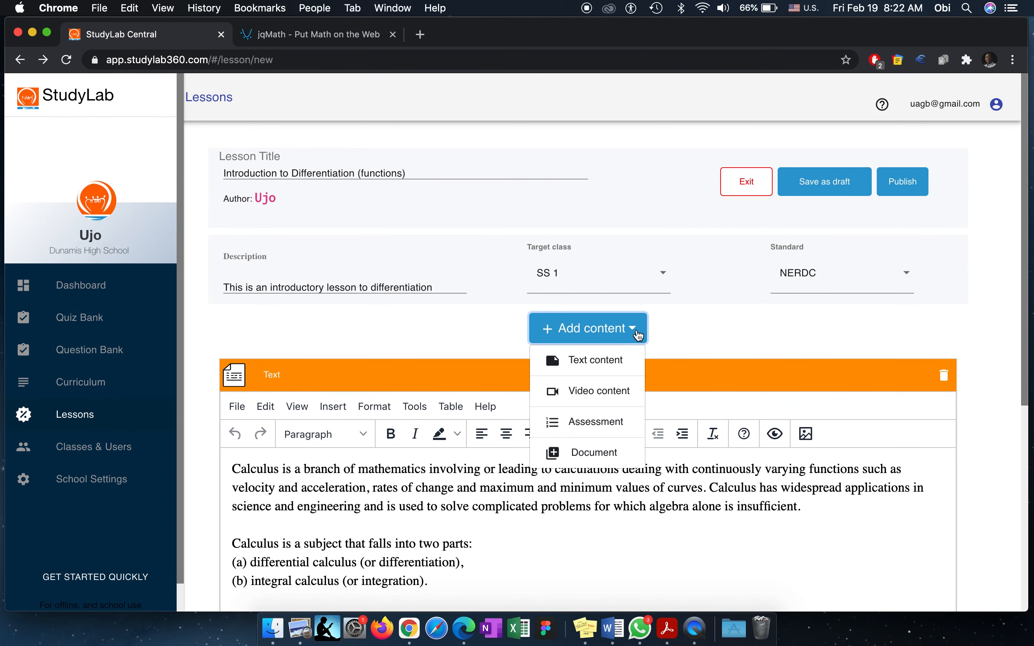
click(618, 427)
scroll(986, 457, down, 10)
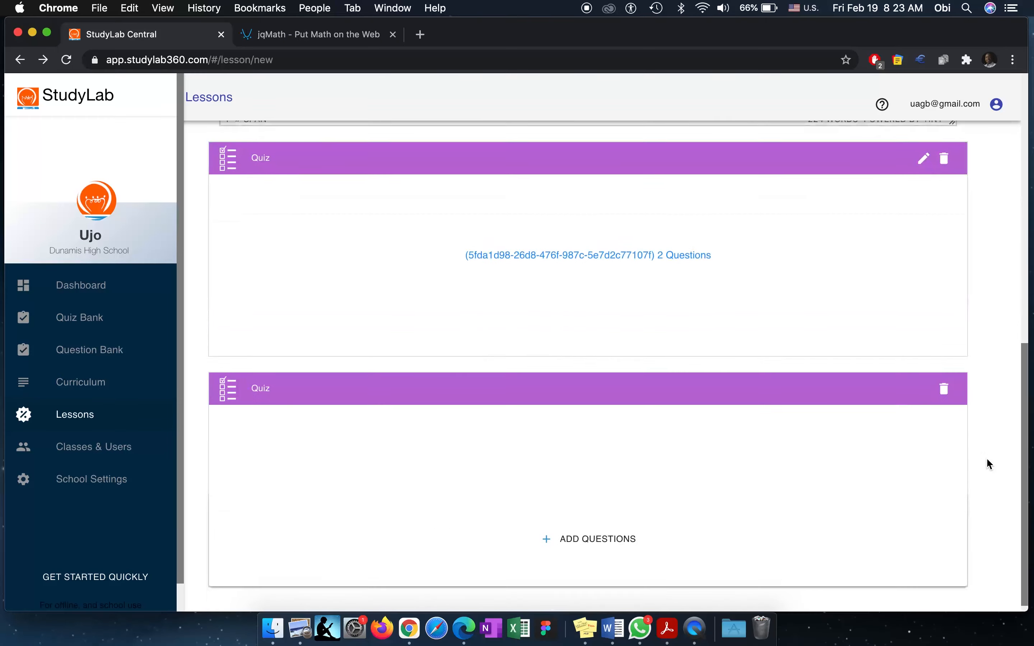
- Switch to the Word document and review the three problems under the More practice heading with their answers
key(ctrl+Right)
scroll(620, 479, down, 12)
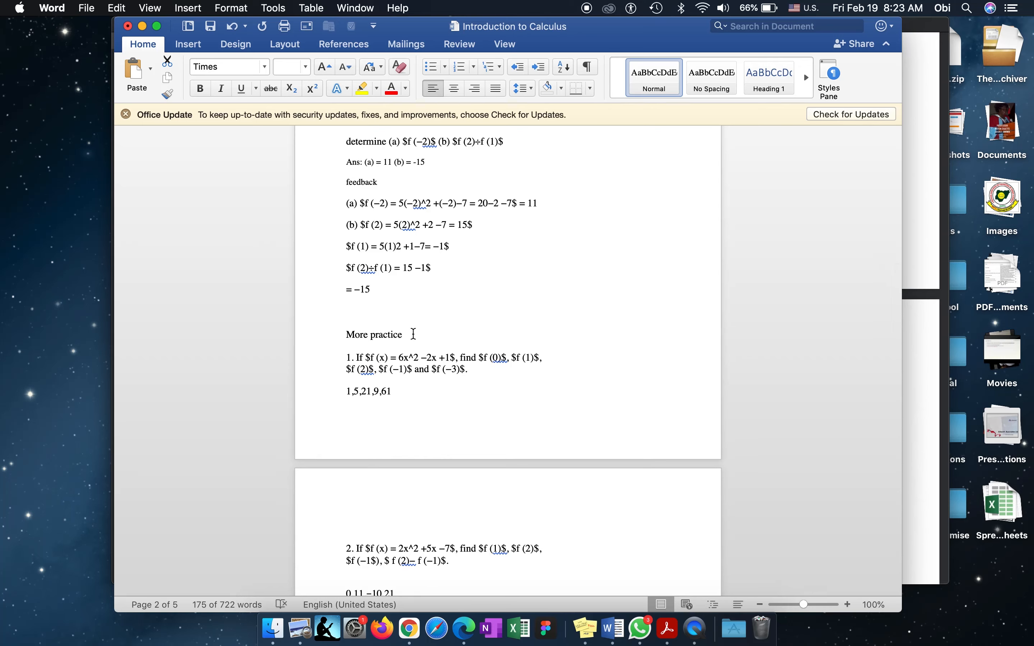
drag(346, 336, 397, 339)
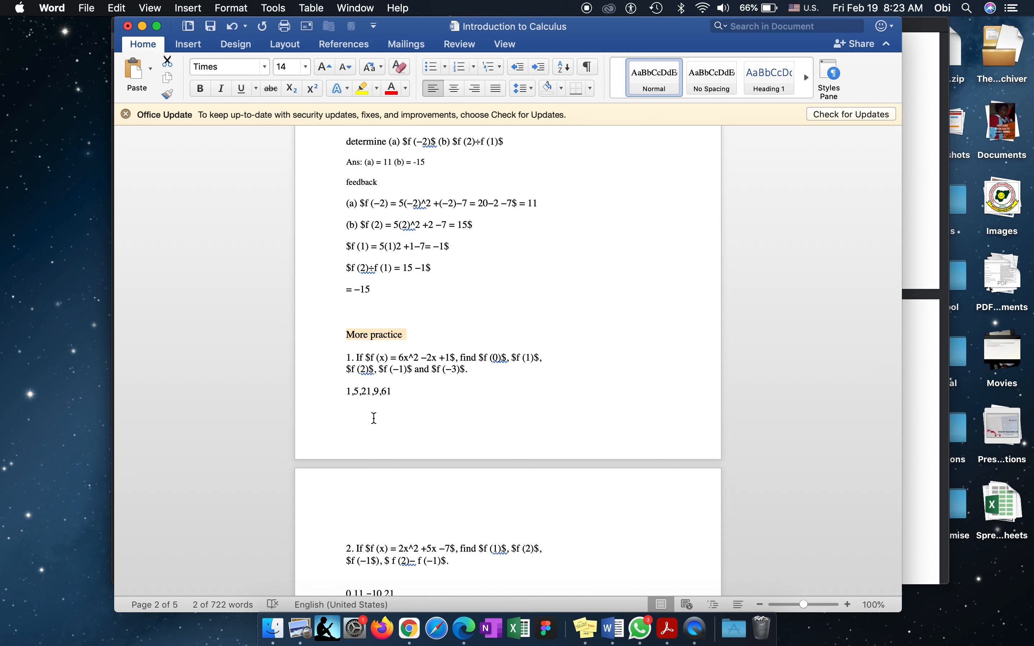
scroll(375, 418, down, 3)
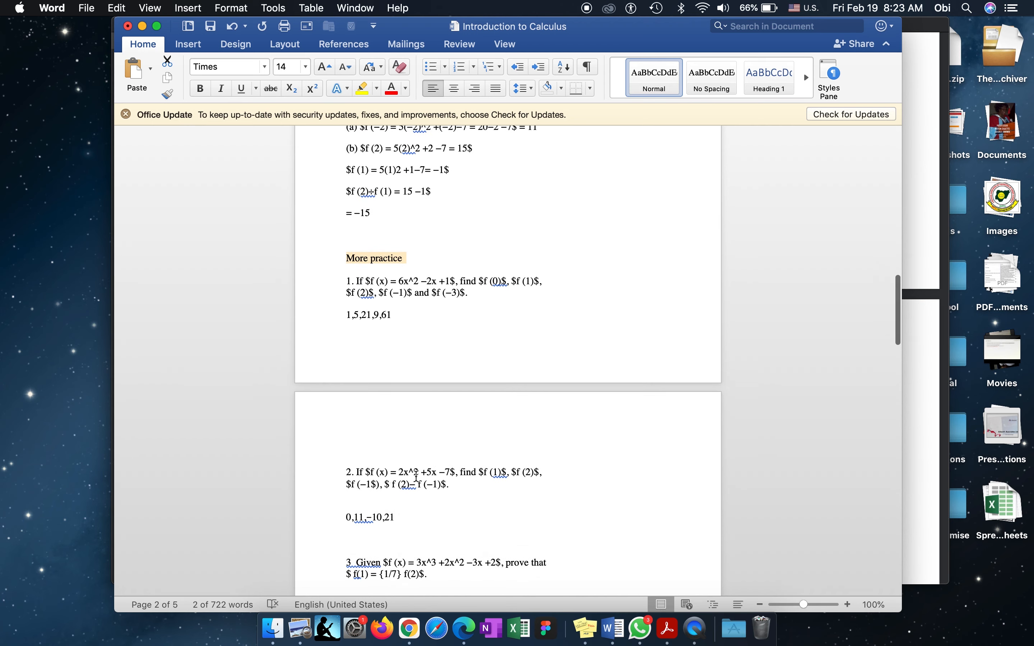
scroll(414, 473, down, 2)
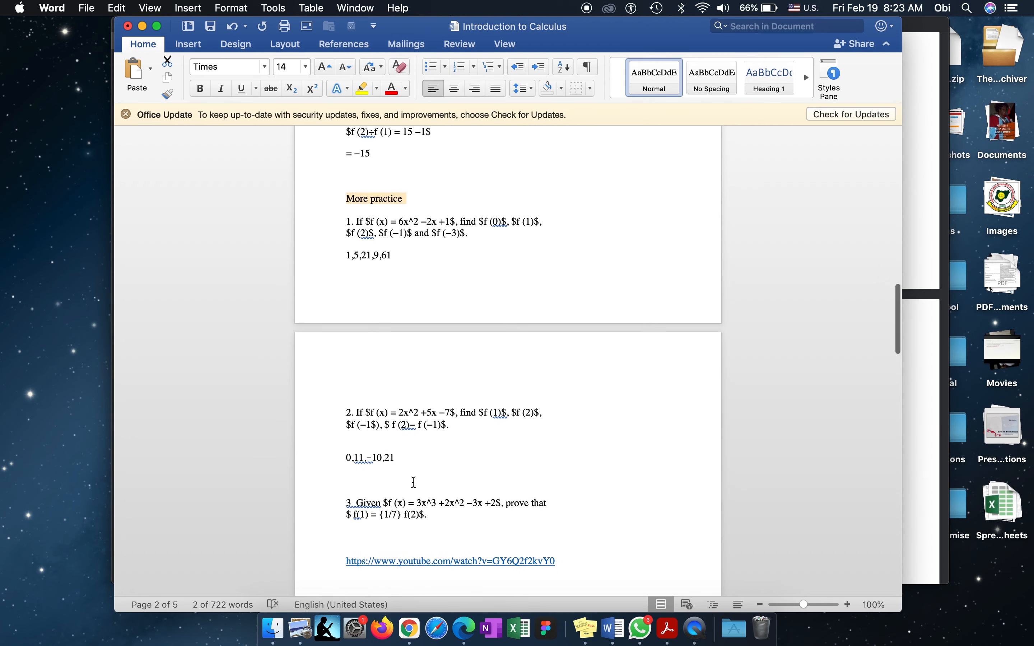
- Return to the StudyLab lesson and delete the empty second quiz block
key(super+Tab)
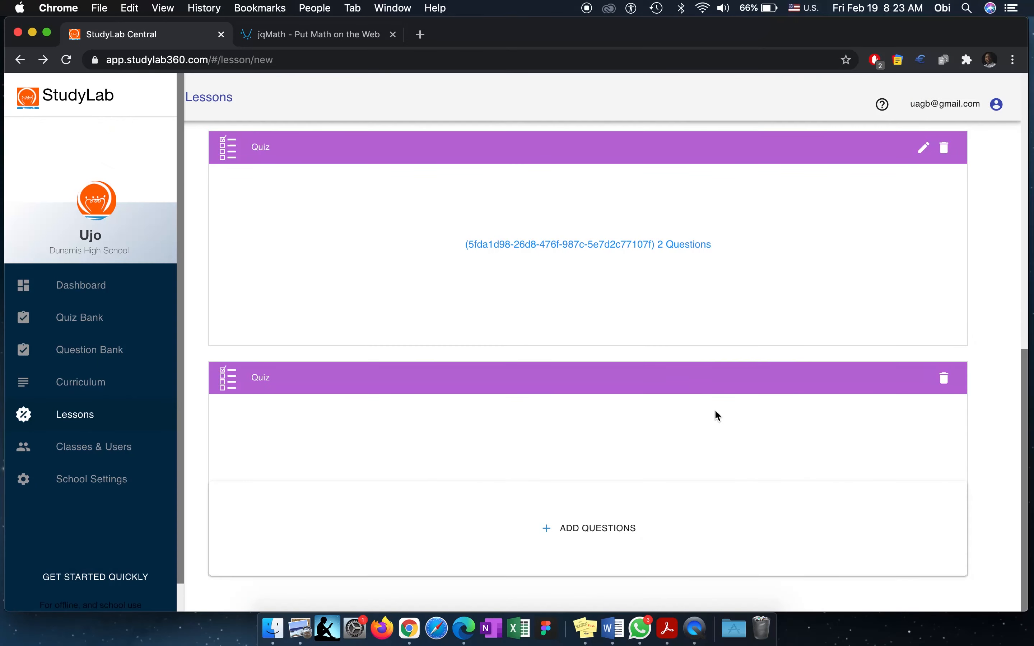
click(943, 379)
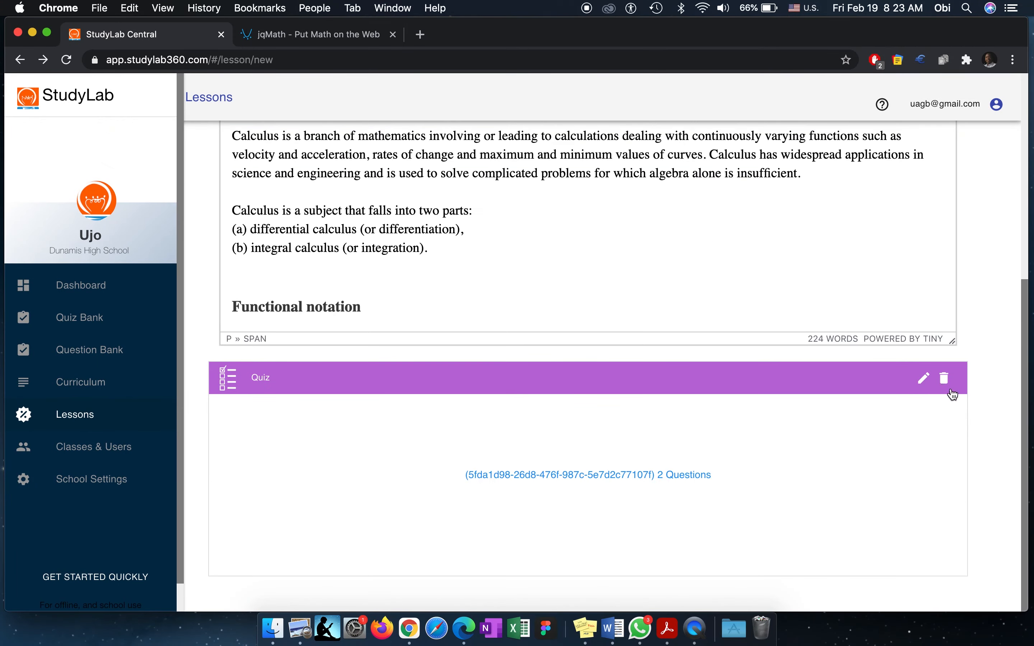
- Add a text content block below the existing quiz and enter "More practice" in it
scroll(968, 344, up, 10)
click(631, 331)
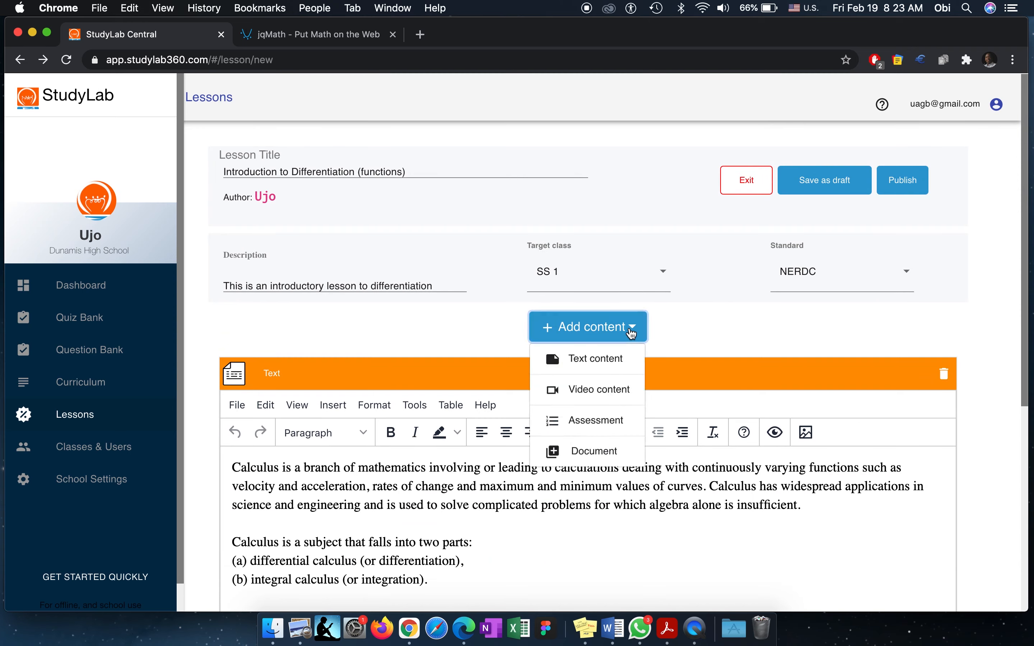
click(621, 368)
scroll(975, 426, down, 10)
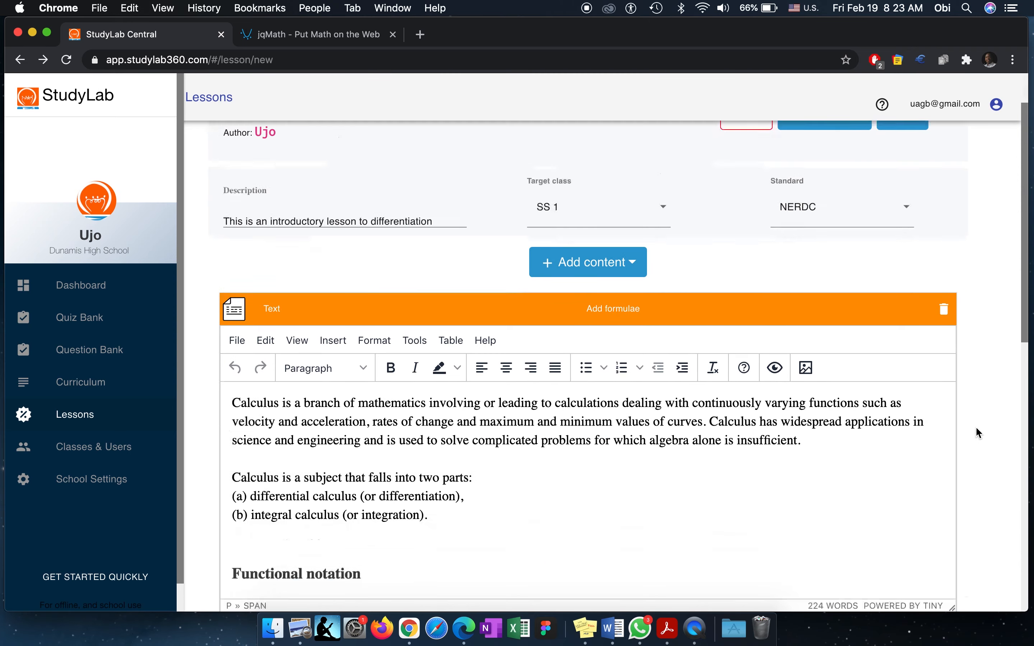
click(773, 399)
text(Mor)
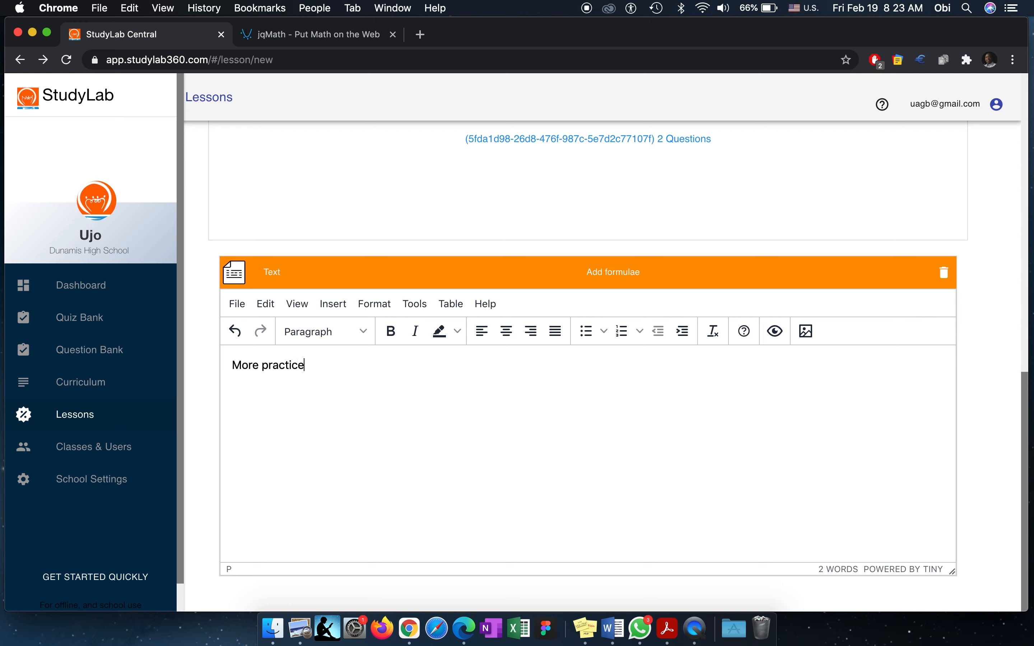
text(e practice)
- Make the "More practice" text bold and centre it
drag(310, 361, 231, 365)
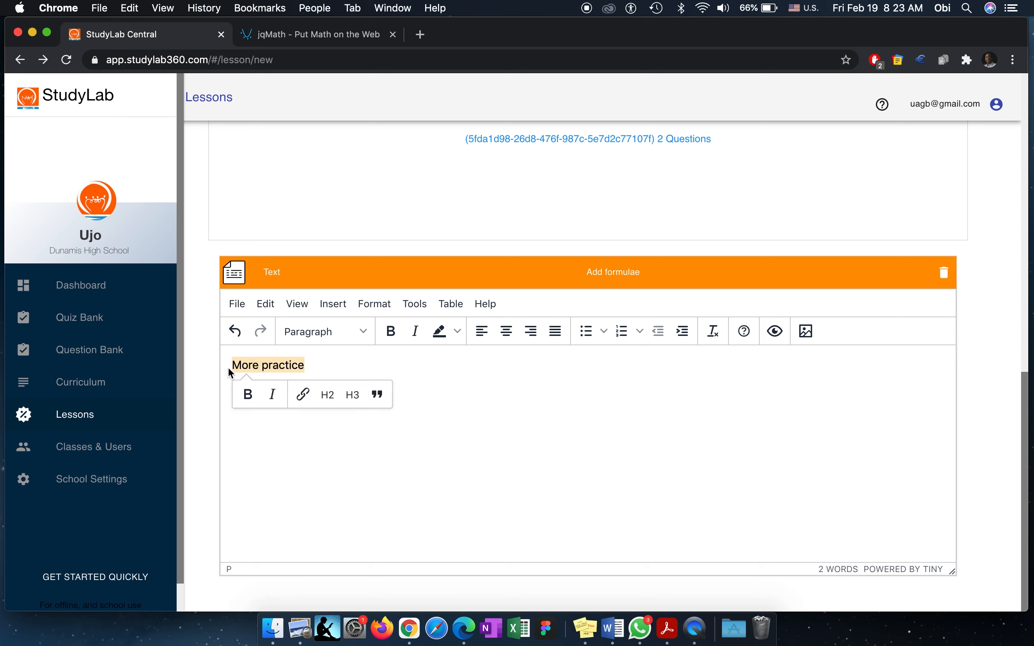
click(391, 332)
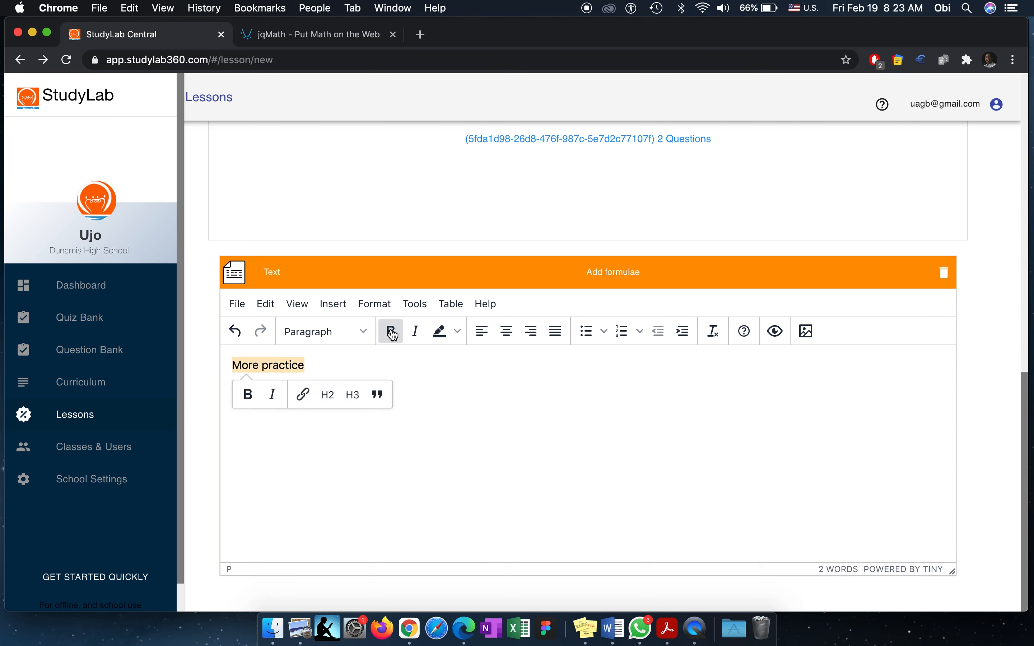
click(510, 335)
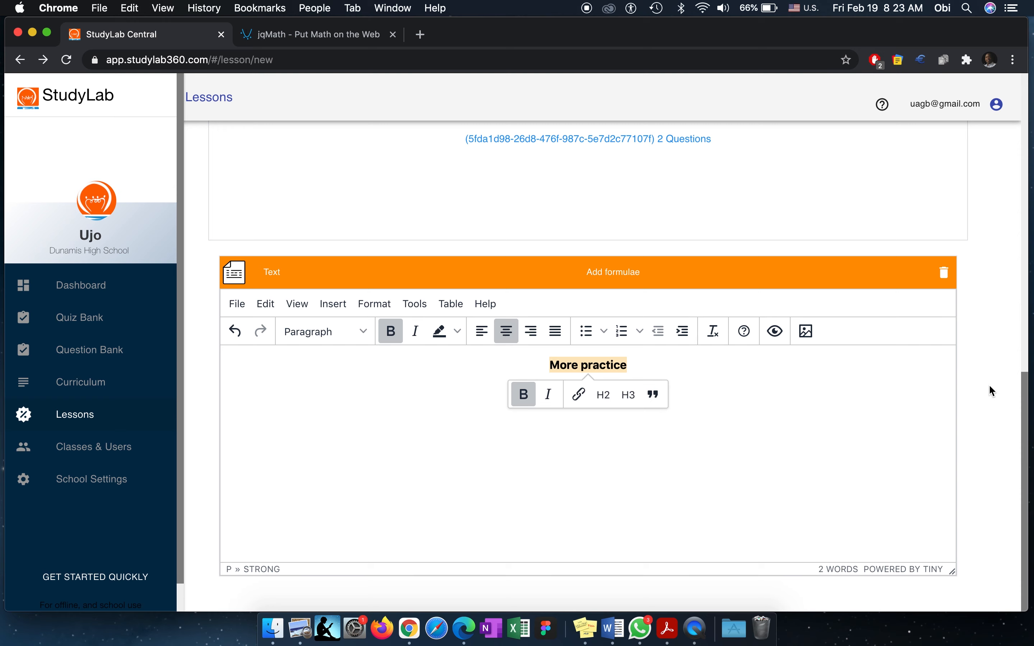
- Add an assessment block below the More practice text and open its quiz setup
scroll(979, 389, up, 20)
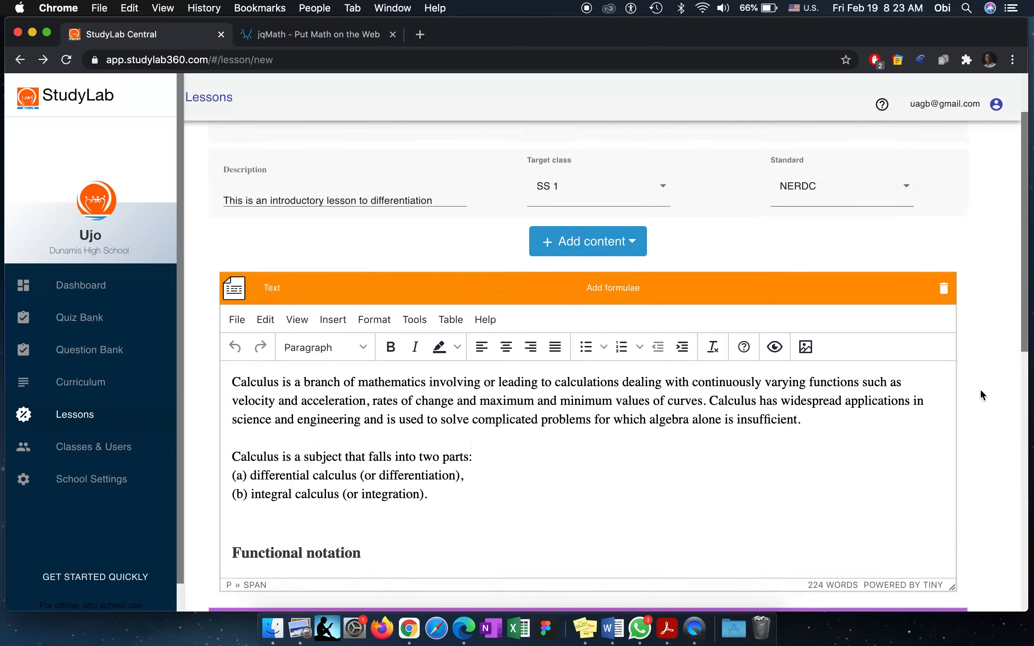
click(639, 251)
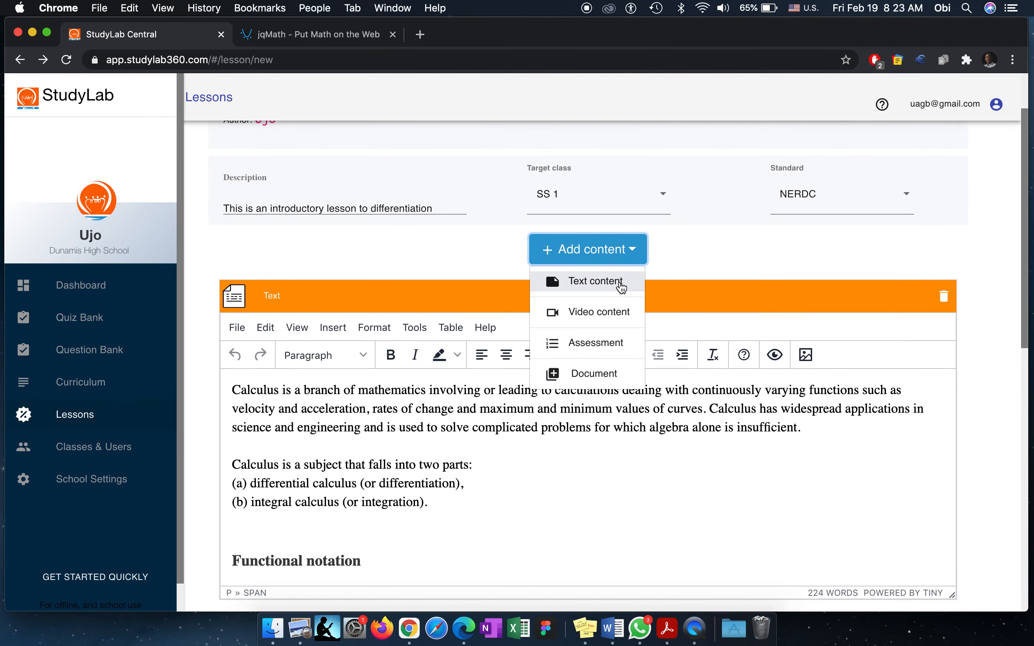
click(612, 342)
scroll(1002, 480, down, 20)
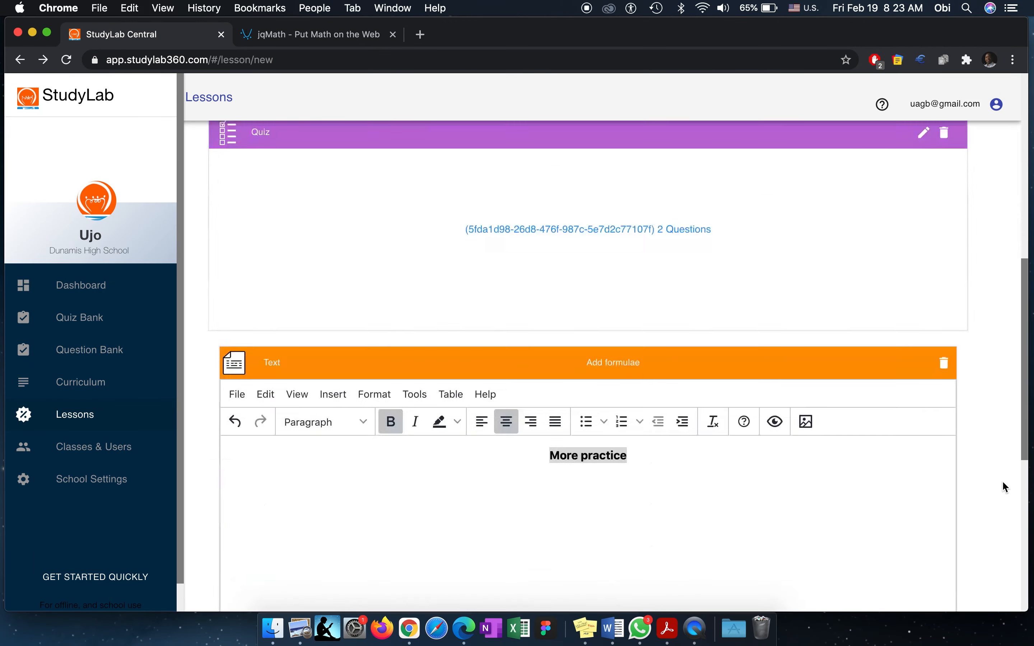
click(597, 527)
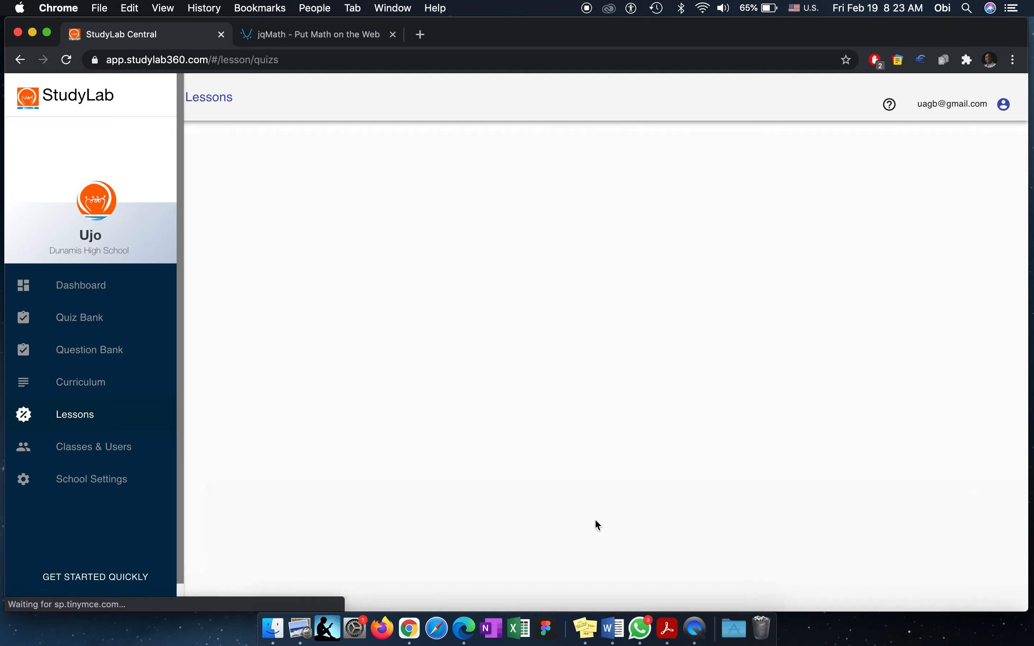
- Add question FNCT_0056 from the question bank to the new quiz and finish creating it
click(284, 152)
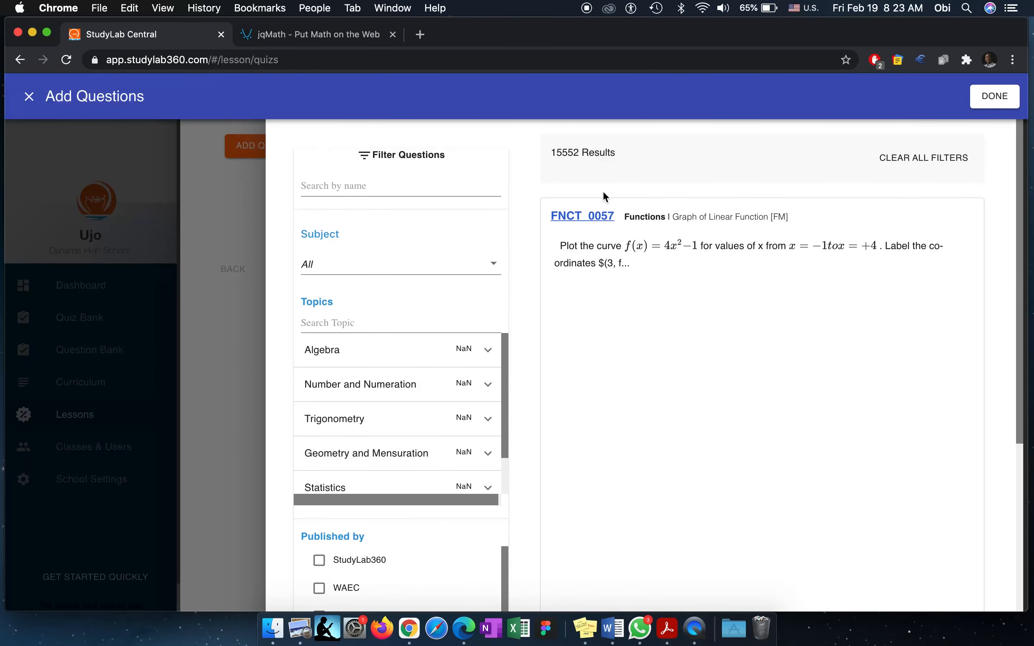
scroll(718, 358, down, 8)
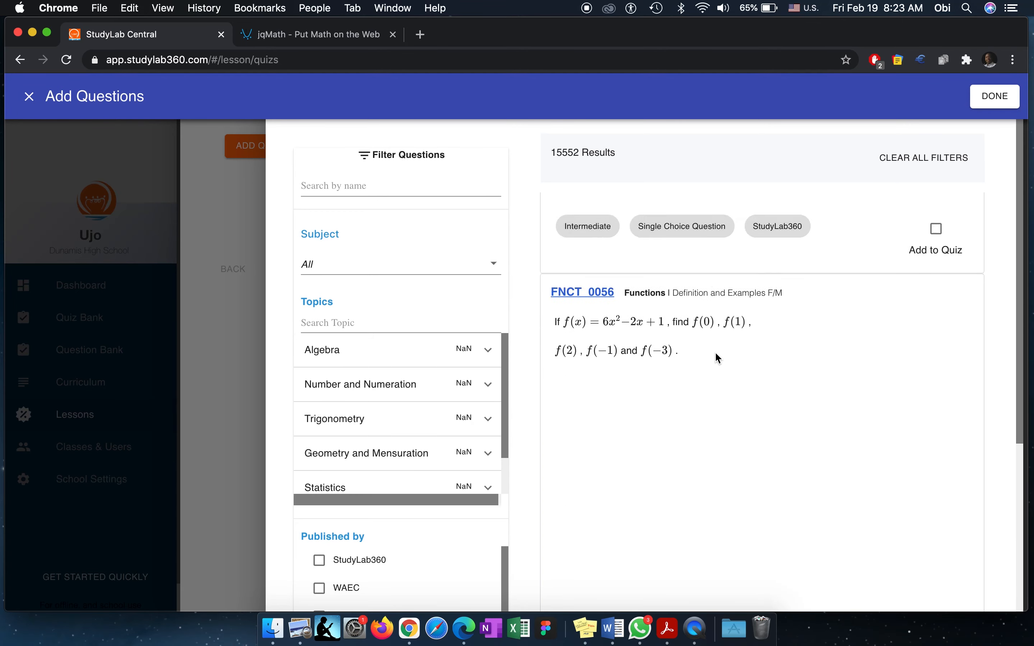
scroll(716, 354, up, 3)
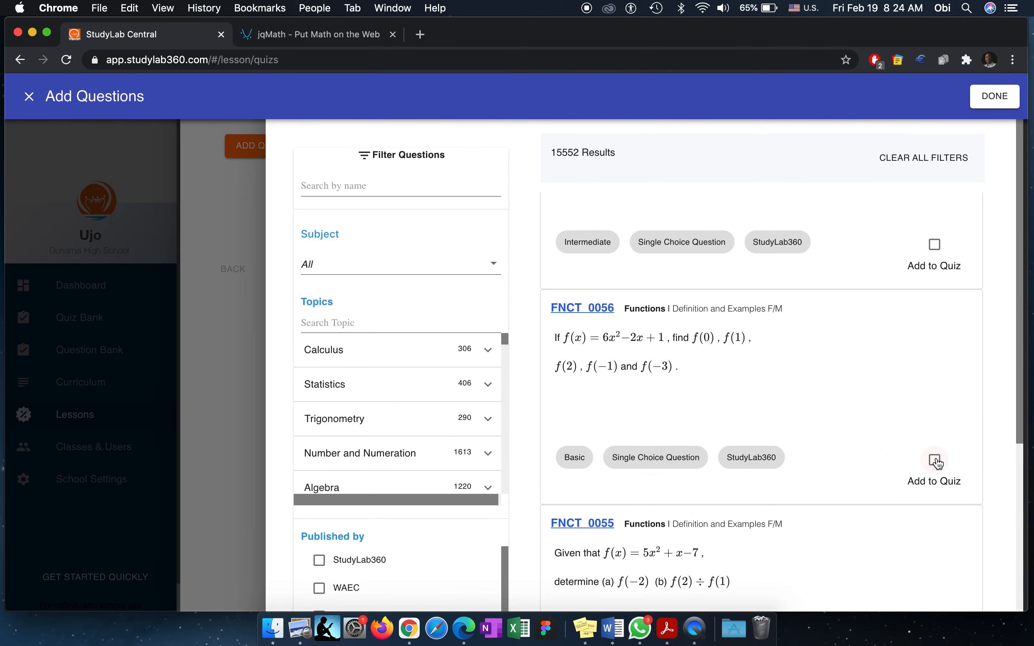
click(934, 460)
scroll(834, 381, up, 1)
scroll(907, 456, up, 3)
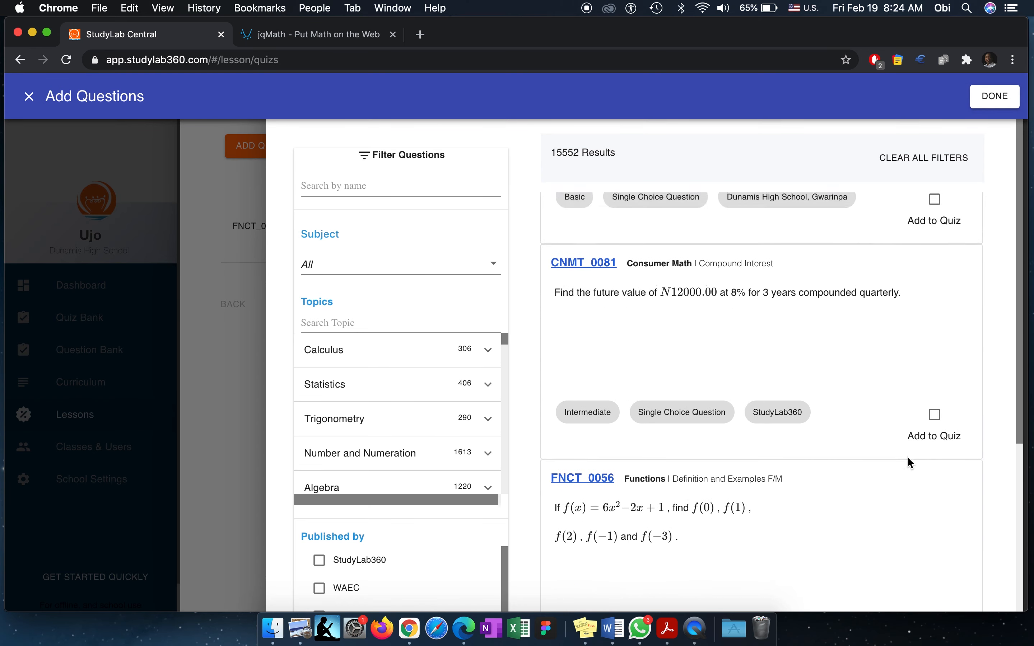
click(996, 102)
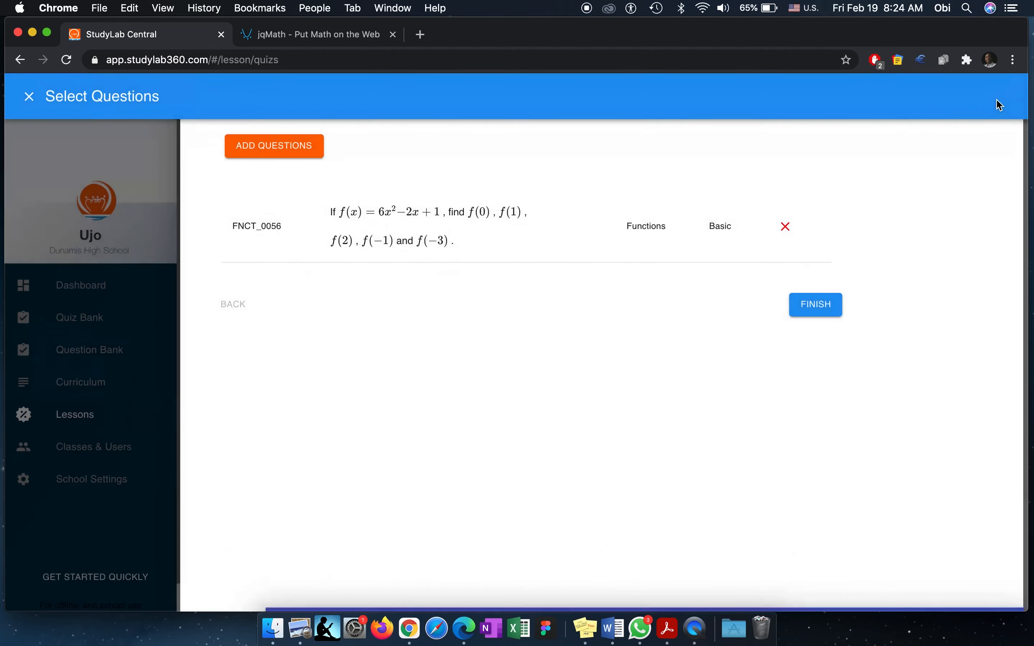
click(826, 306)
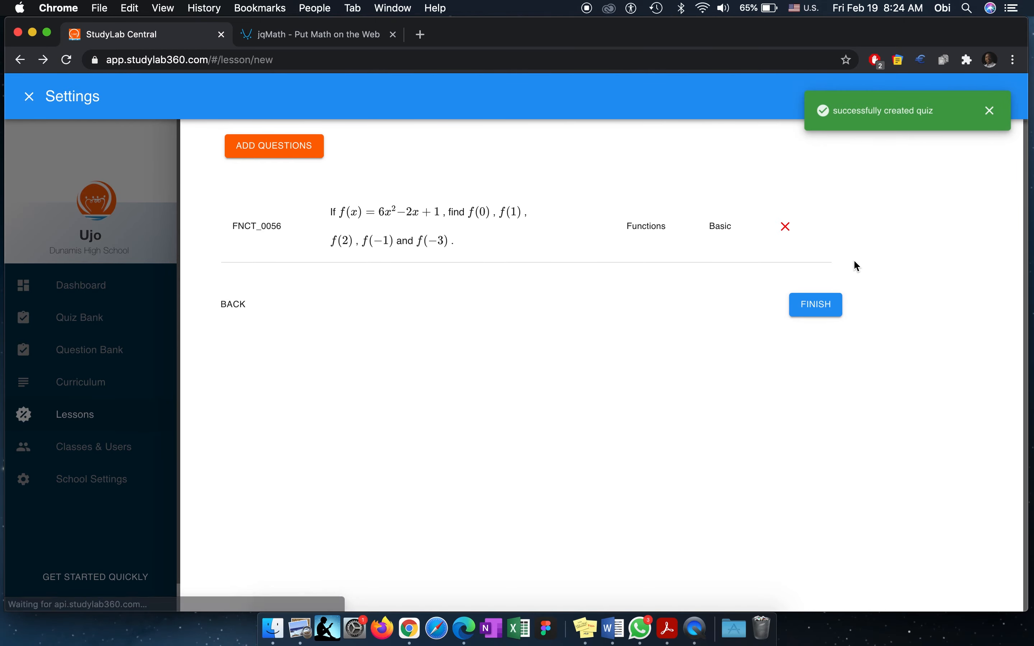
- Switch to the Word document and copy the YouTube link below the third practice problem
scroll(982, 450, down, 5)
scroll(982, 450, up, 4)
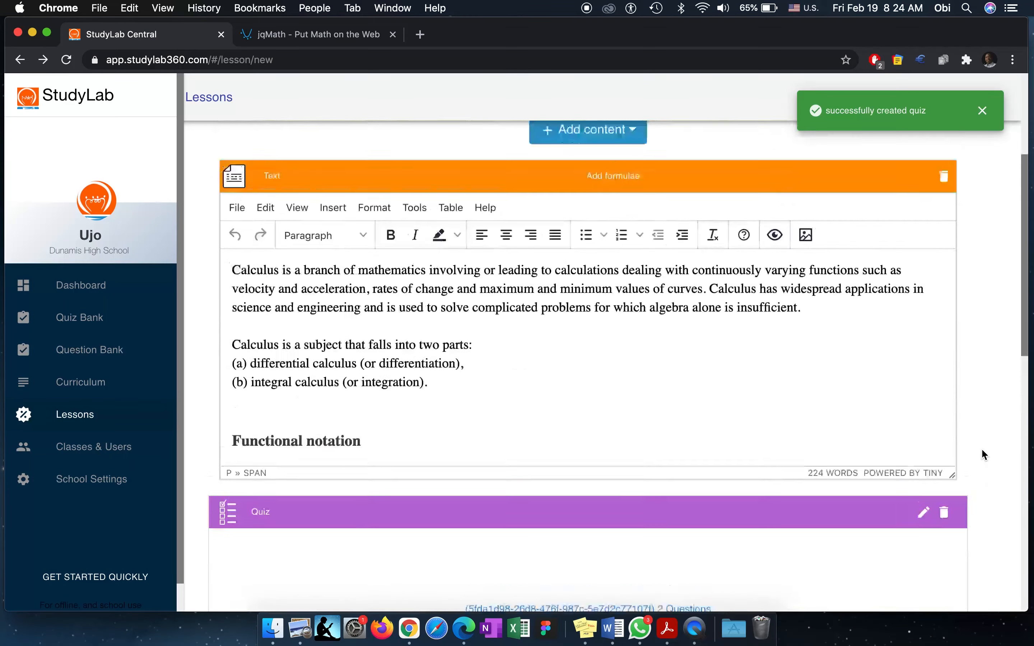
key(ctrl+Right)
scroll(563, 470, down, 3)
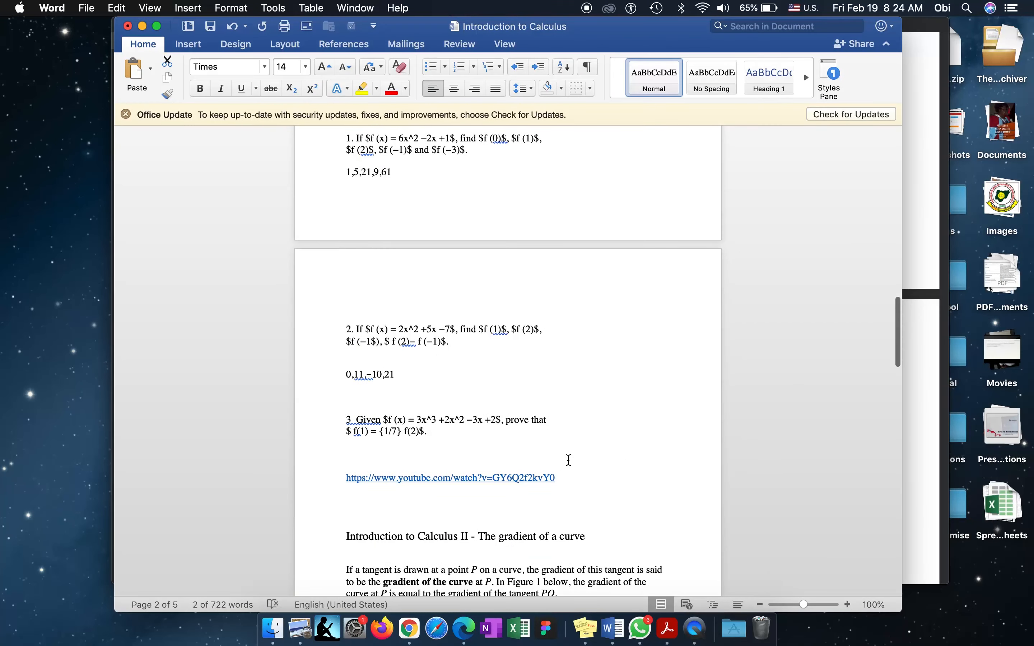
drag(560, 478, 347, 479)
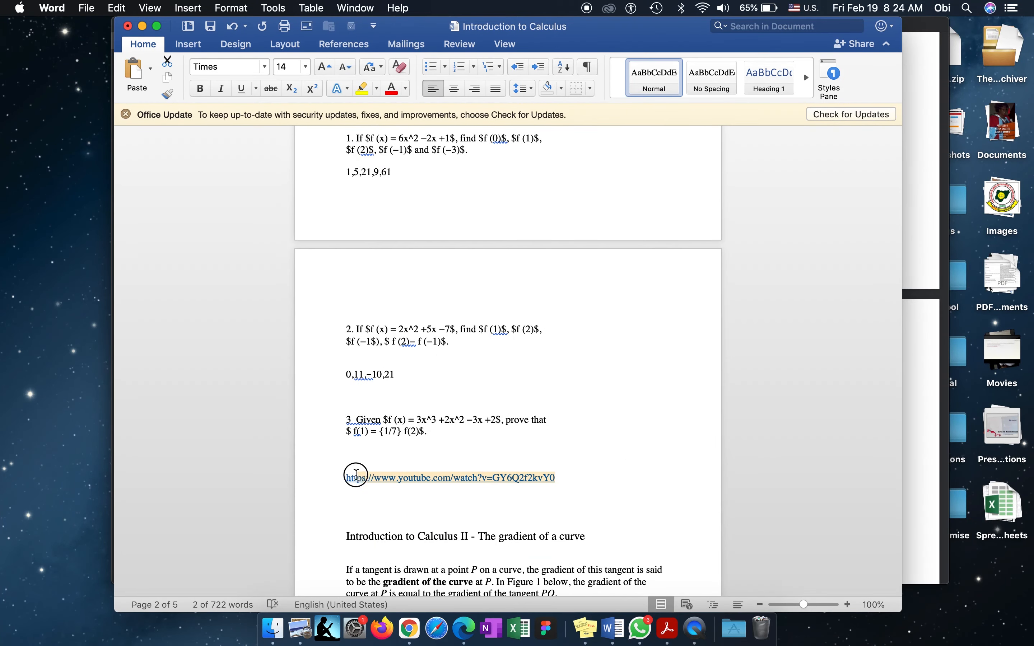
key(super+c)
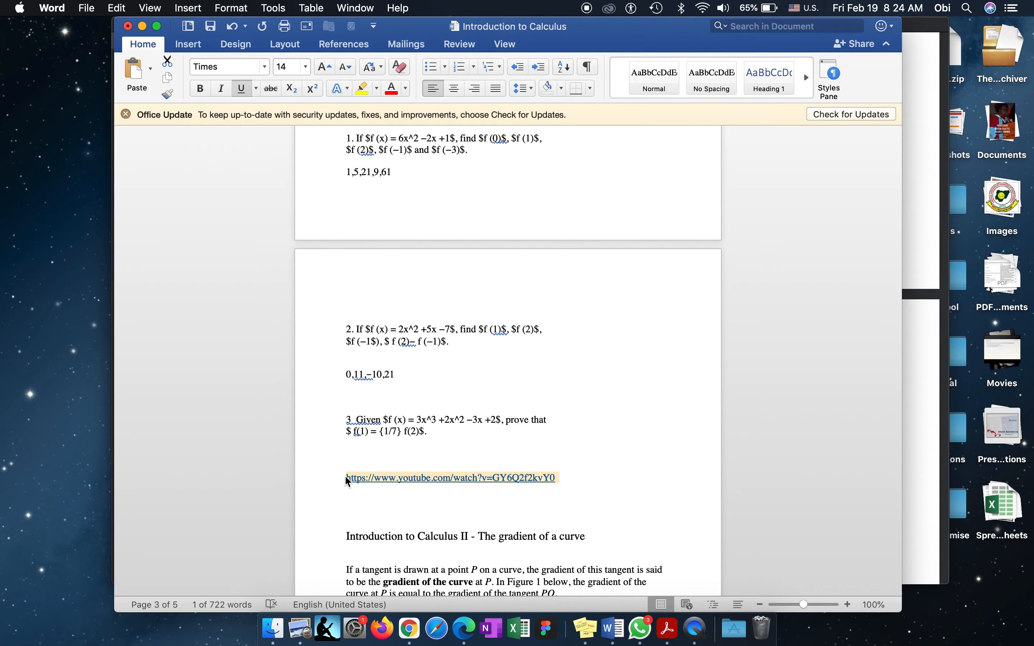
- Return to the StudyLab lesson and add a video content block below the second quiz
key(ctrl+Left)
click(635, 253)
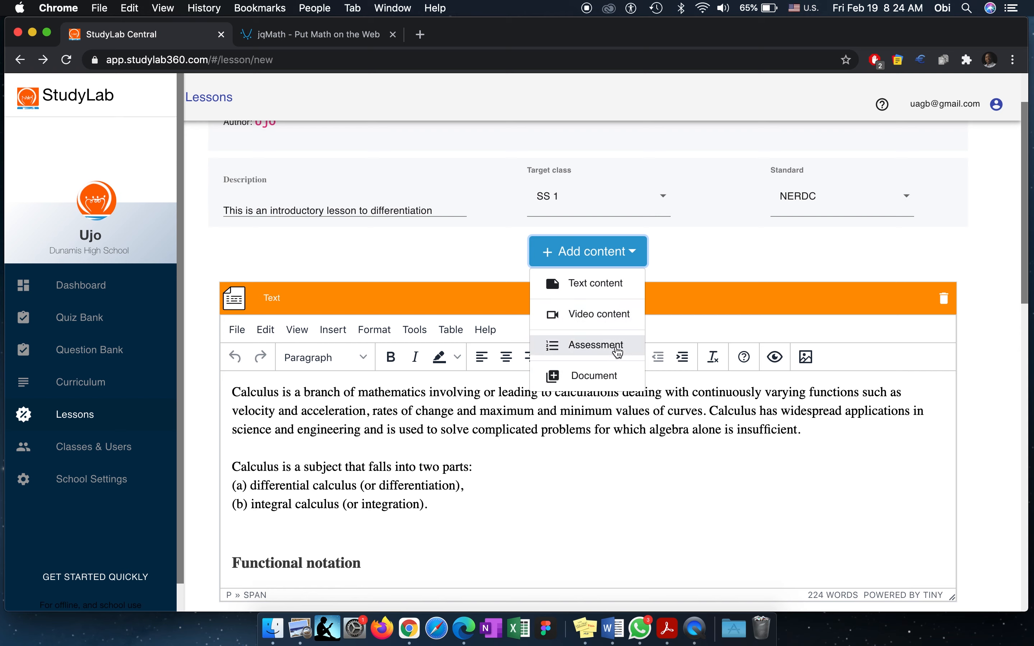
click(615, 315)
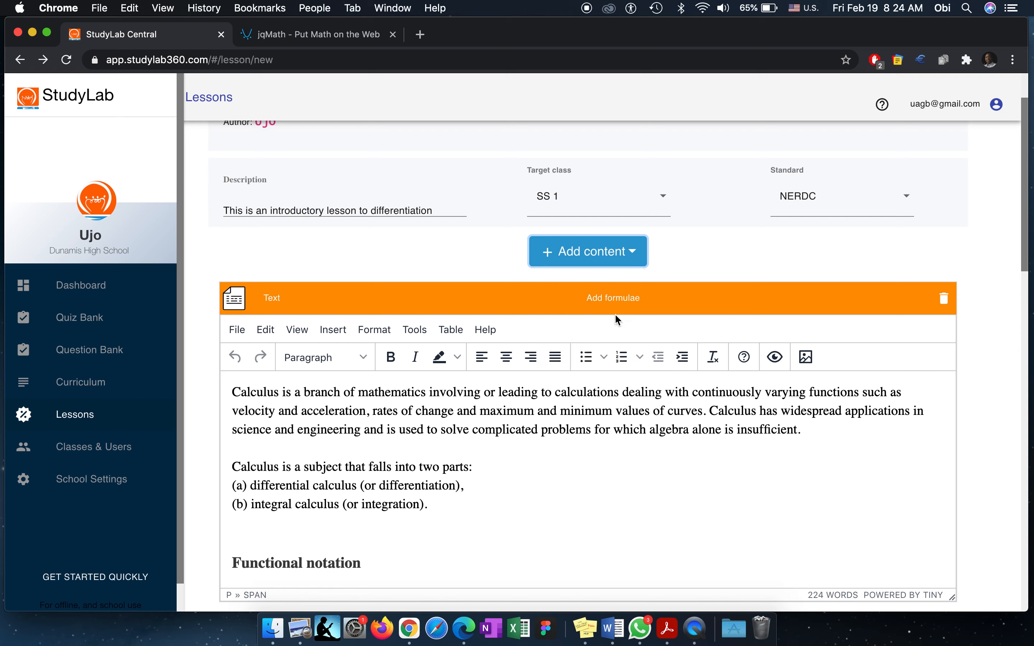
scroll(975, 497, down, 15)
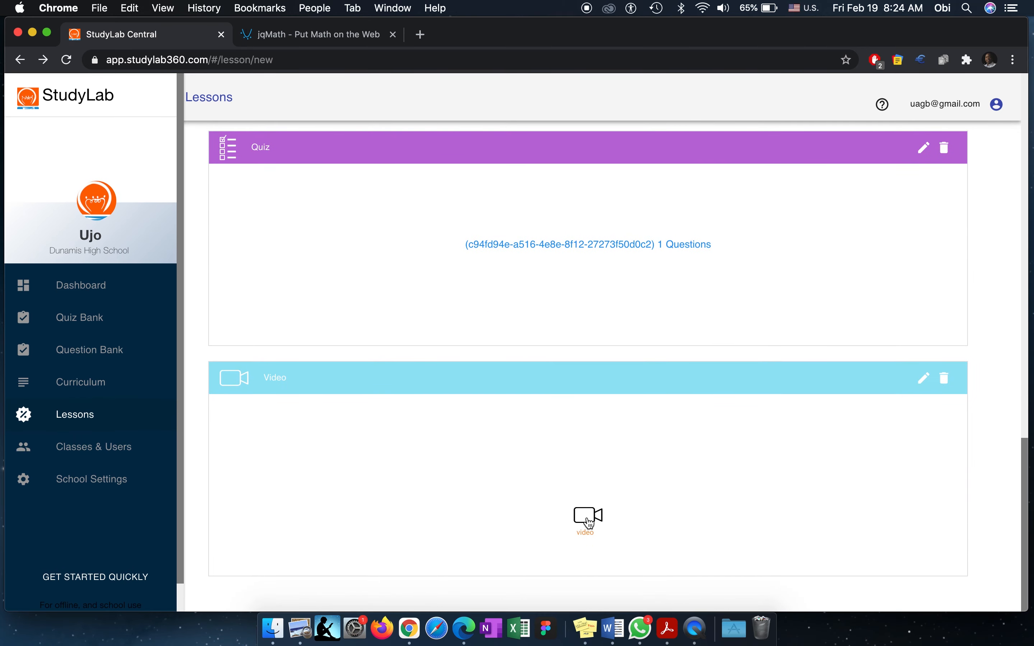
click(588, 518)
click(508, 351)
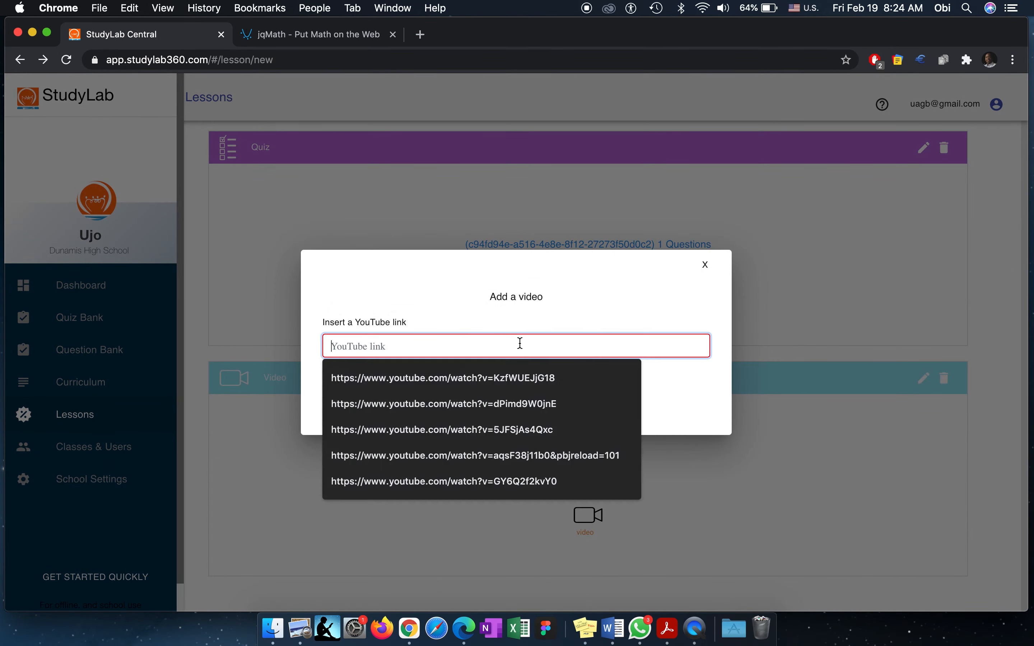
key(super+v)
click(344, 393)
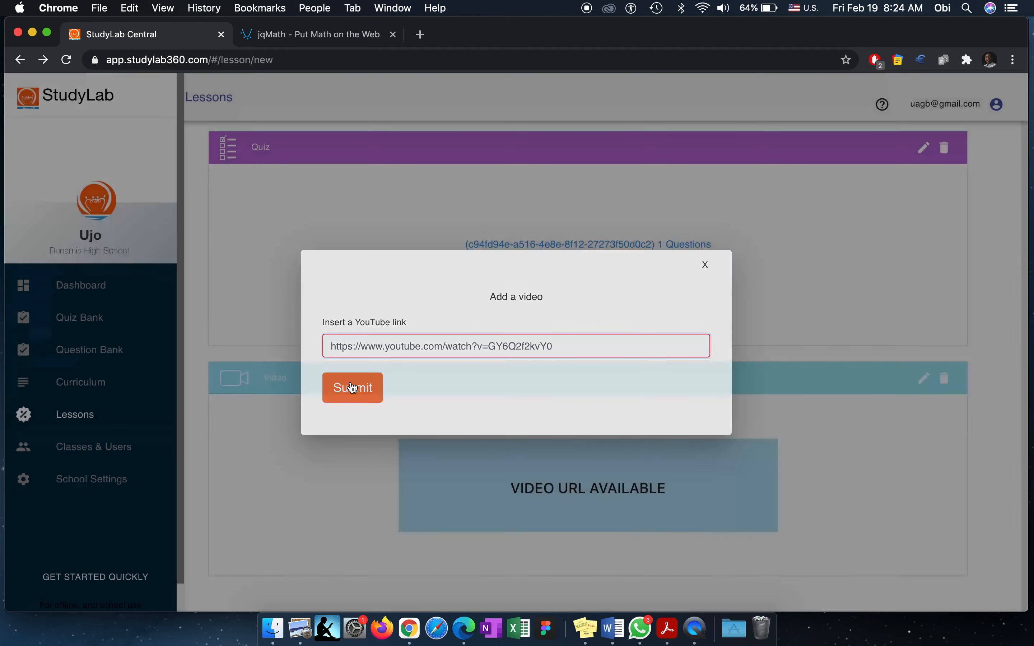
- Look over the lesson's blocks and add a document content block below the video
scroll(983, 434, up, 5)
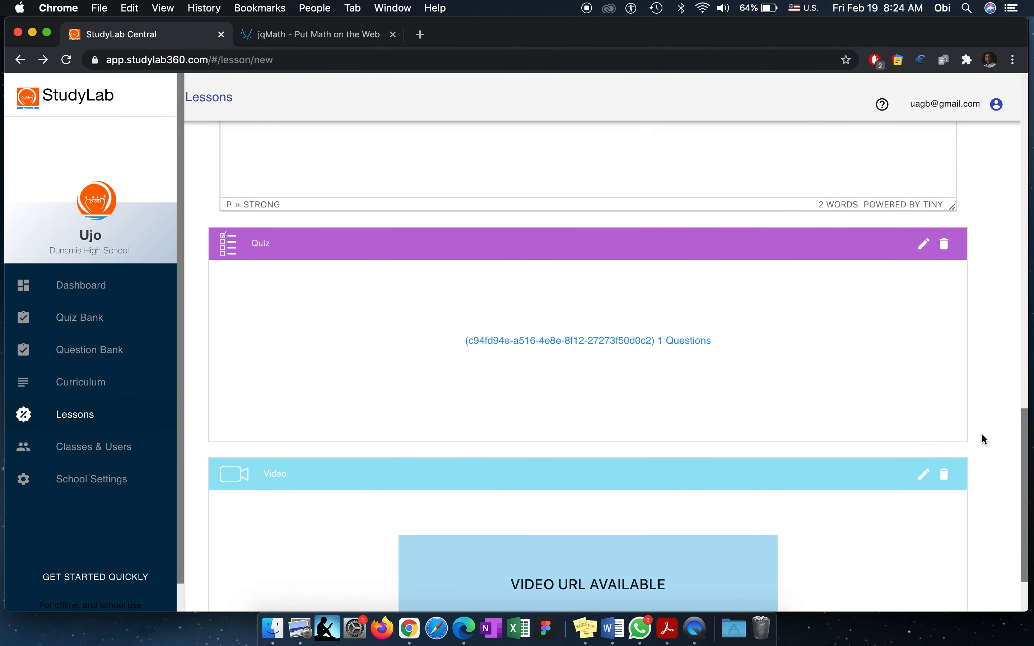
scroll(982, 433, up, 10)
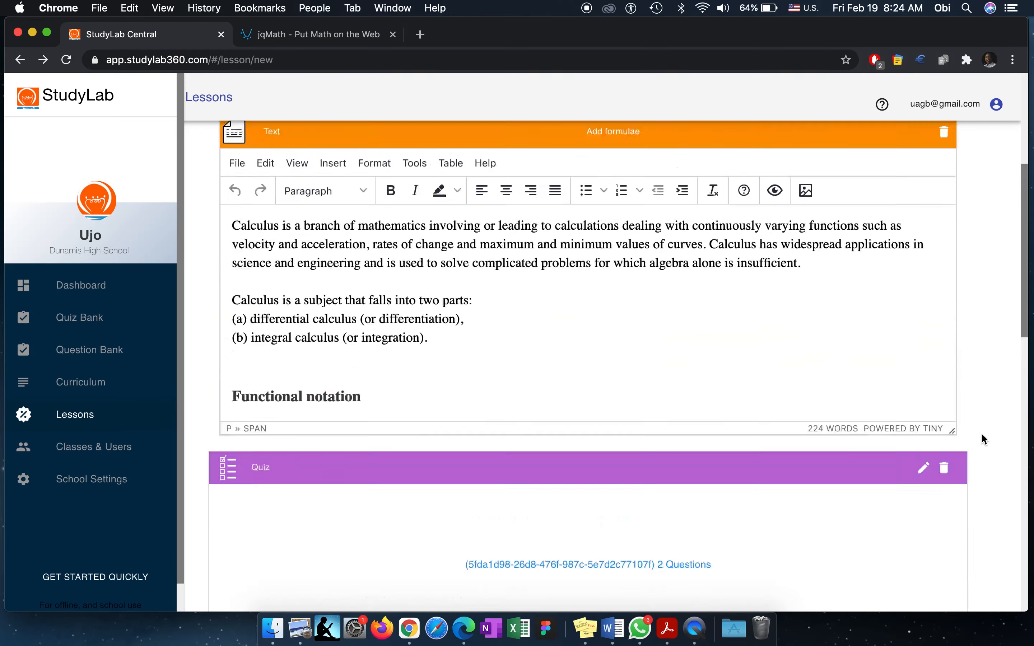
scroll(982, 433, down, 10)
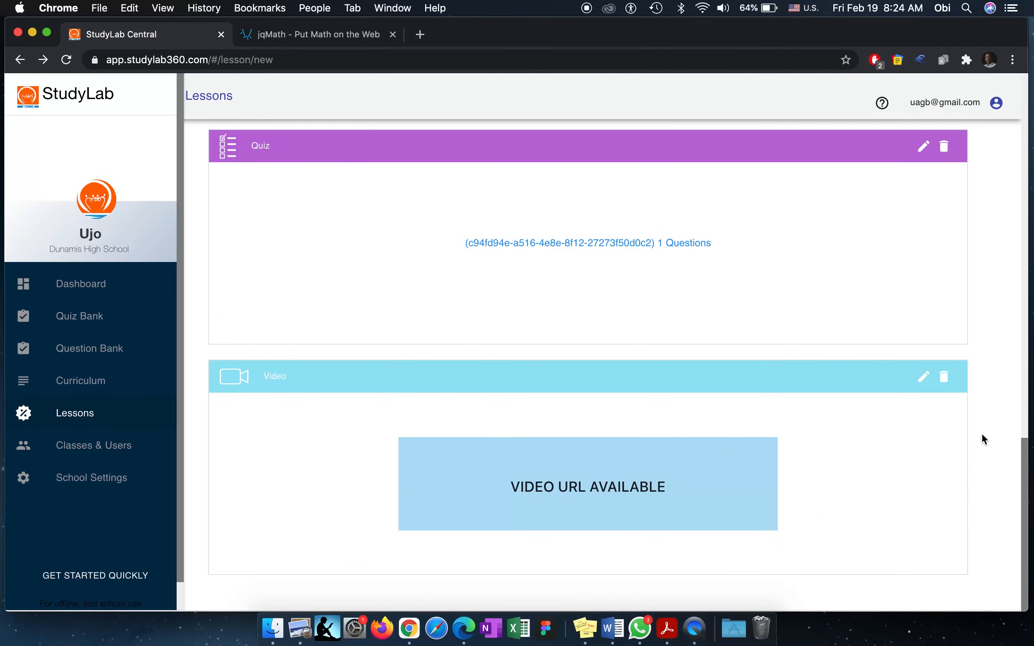
scroll(982, 433, up, 10)
scroll(982, 433, up, 3)
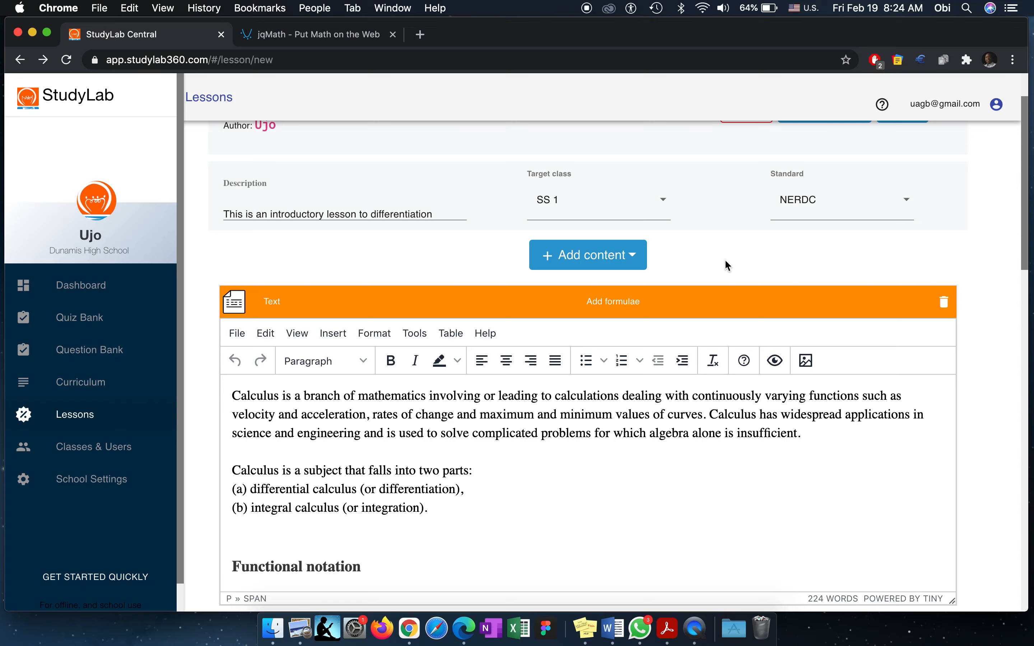
click(639, 257)
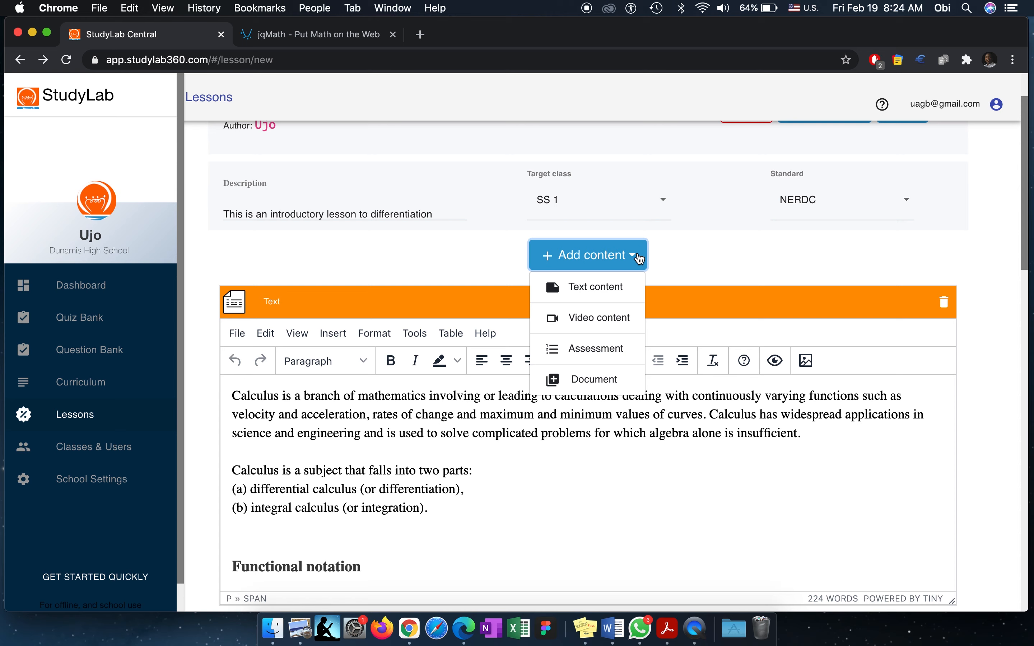
click(612, 377)
scroll(978, 375, down, 18)
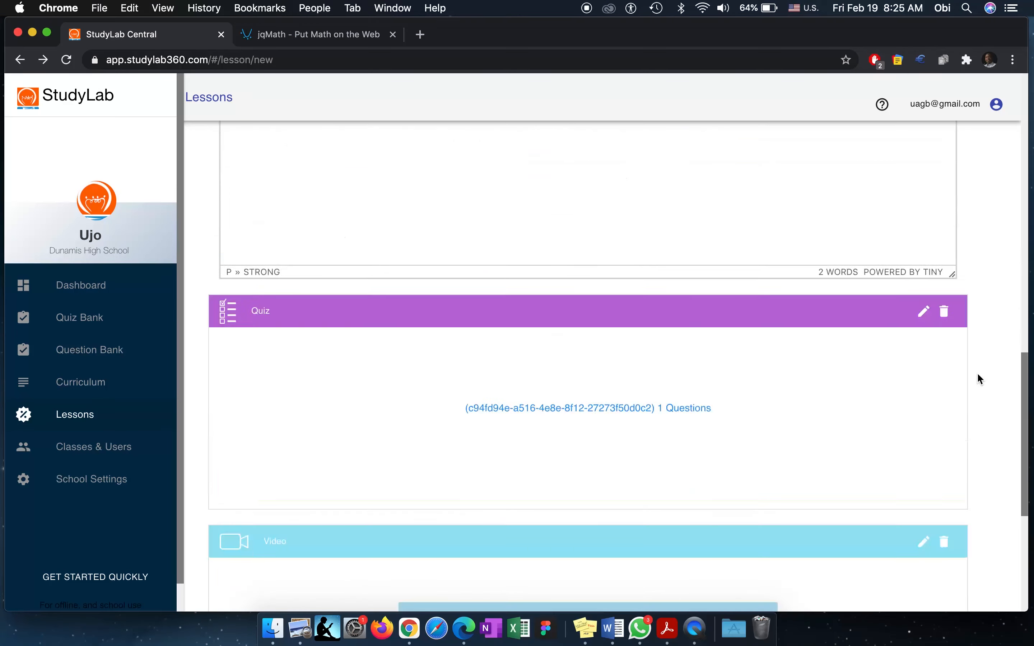
- Preview the pages of the wordProbs PDF in the imgs folder and upload it to the document block
click(327, 557)
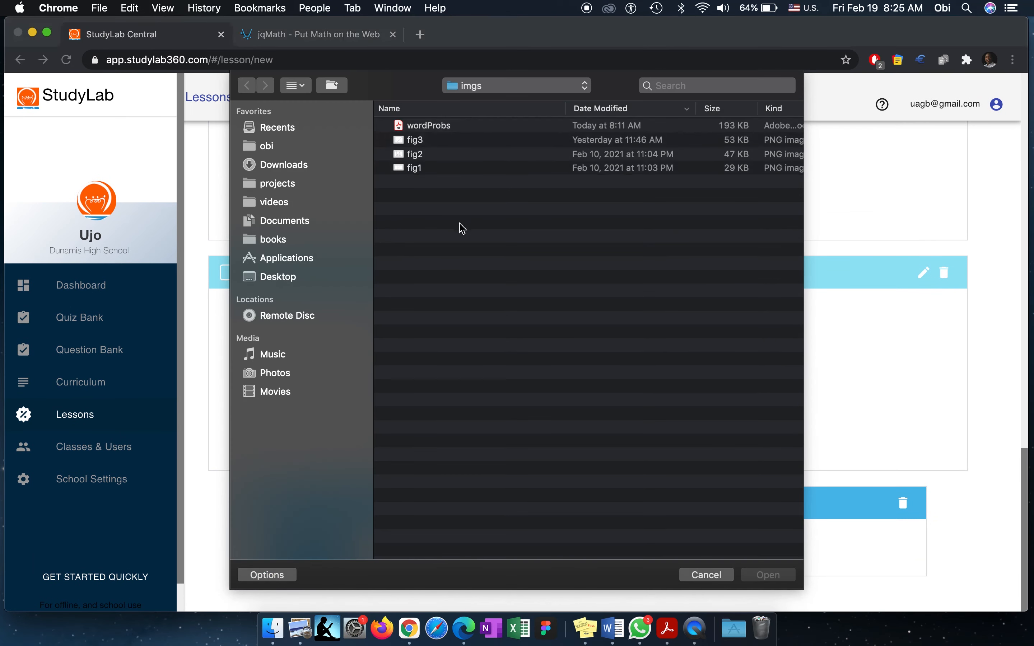
click(436, 129)
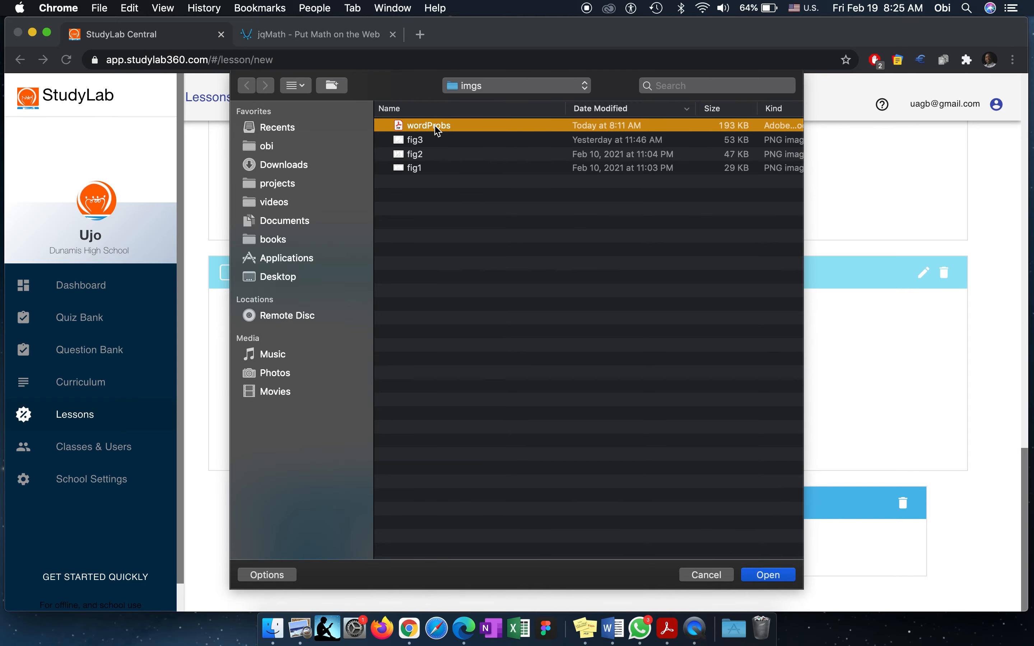
key(space)
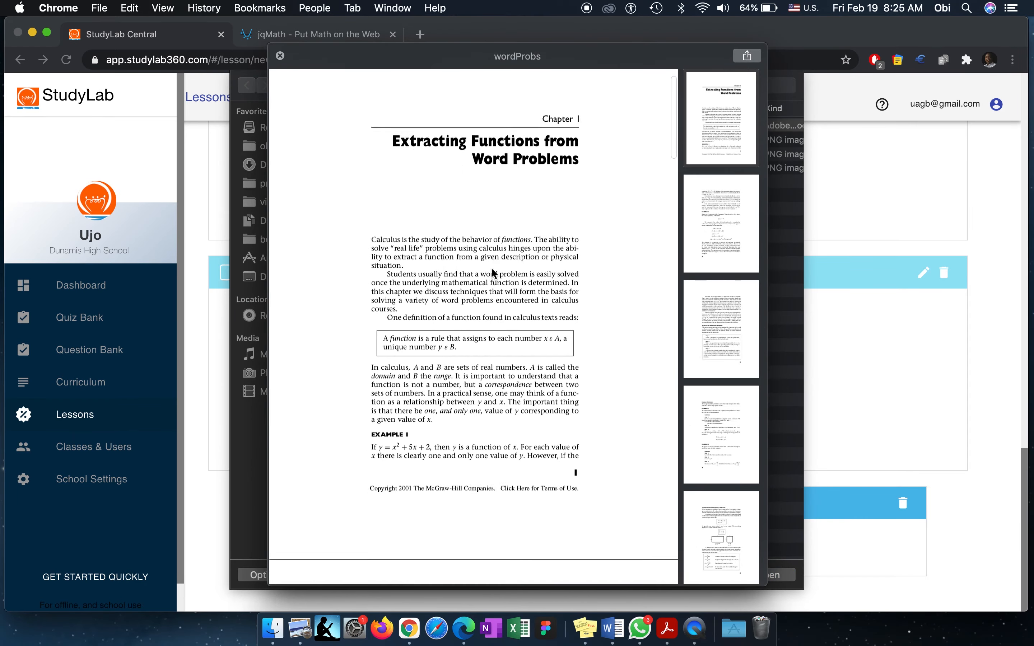
scroll(492, 267, down, 20)
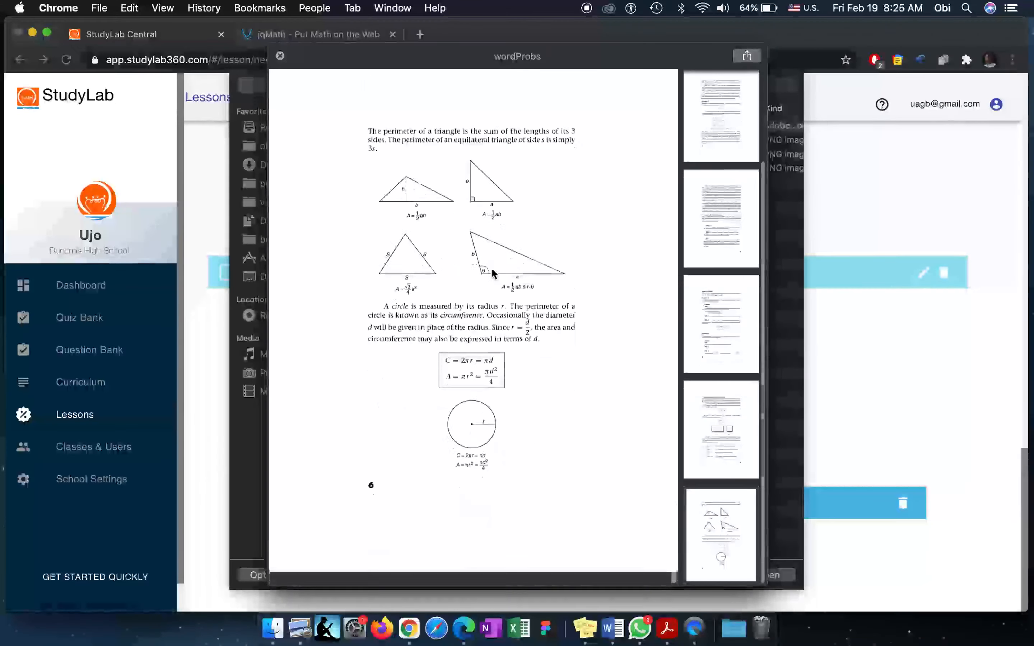
scroll(491, 267, down, 10)
key(space)
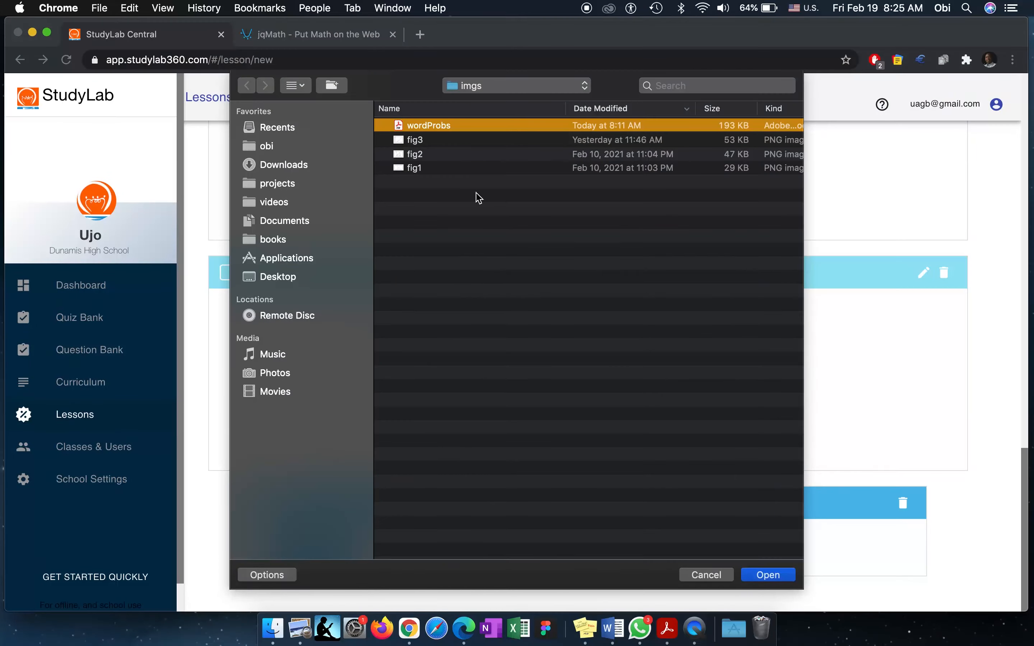
click(768, 575)
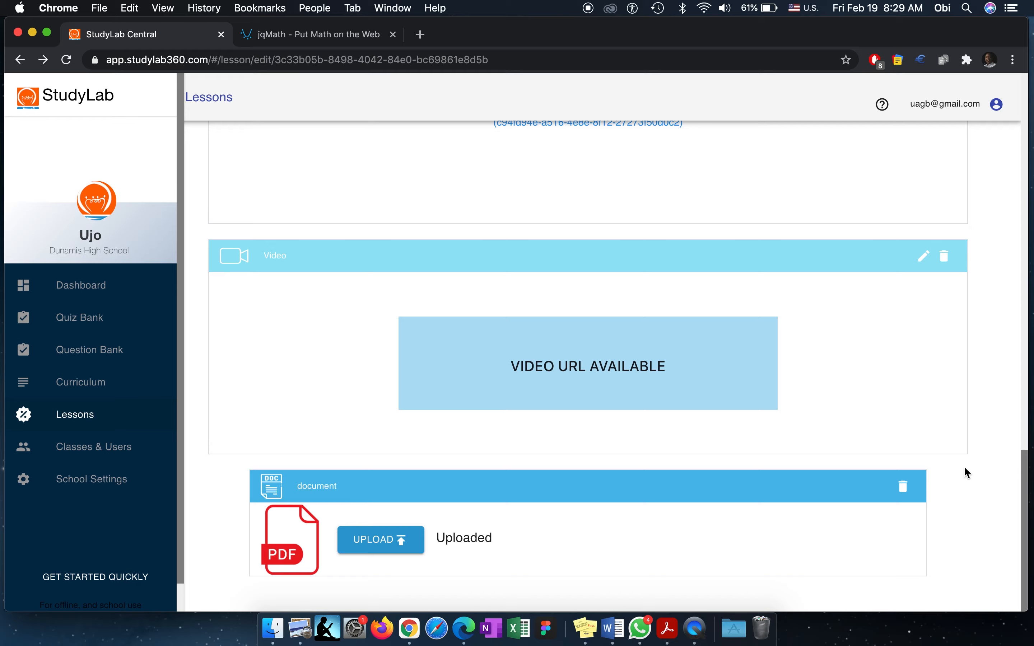
- Open the lesson's publish settings and launch the lesson preview from there
scroll(964, 468, up, 3)
scroll(981, 414, up, 10)
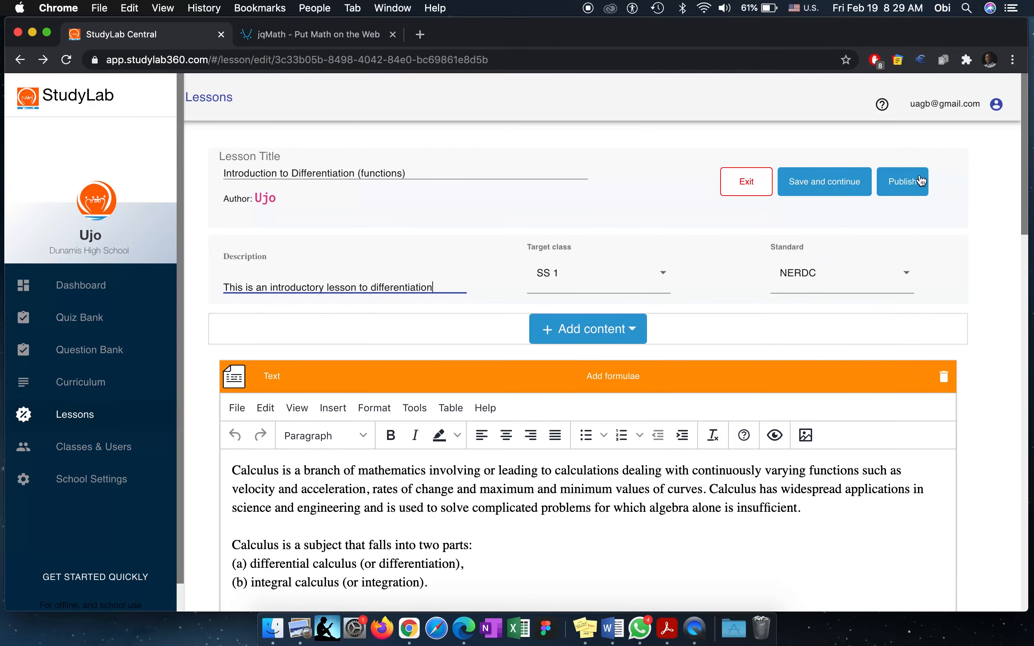
click(905, 186)
scroll(982, 413, down, 4)
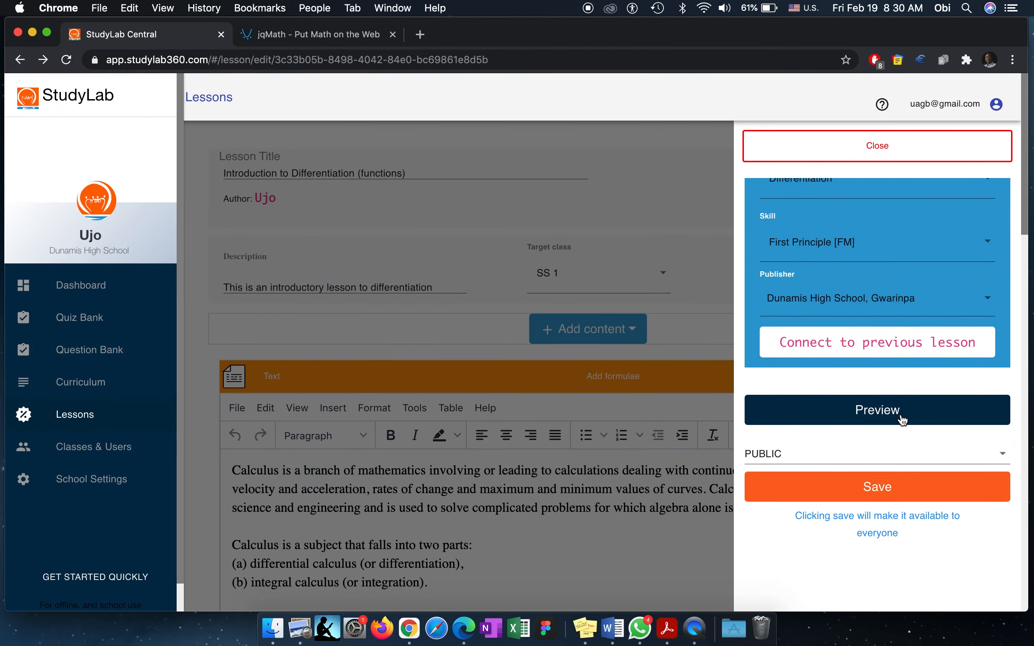
click(901, 419)
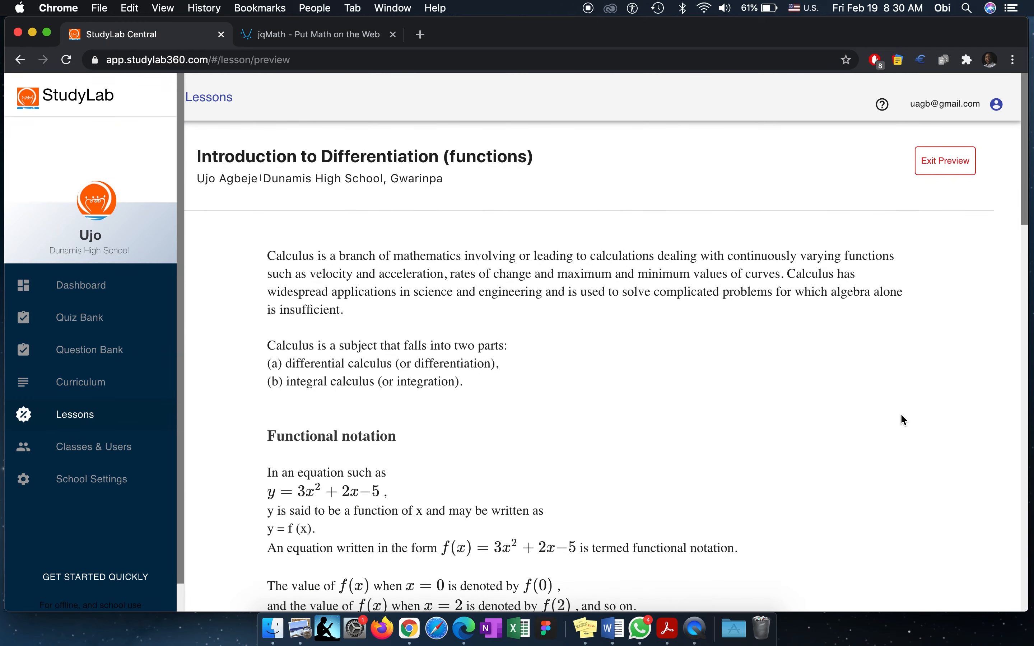
- Review the previewed text, quizzes, video and PDF, advance the PDF to page 3, and exit the preview
scroll(902, 418, down, 3)
scroll(902, 417, up, 2)
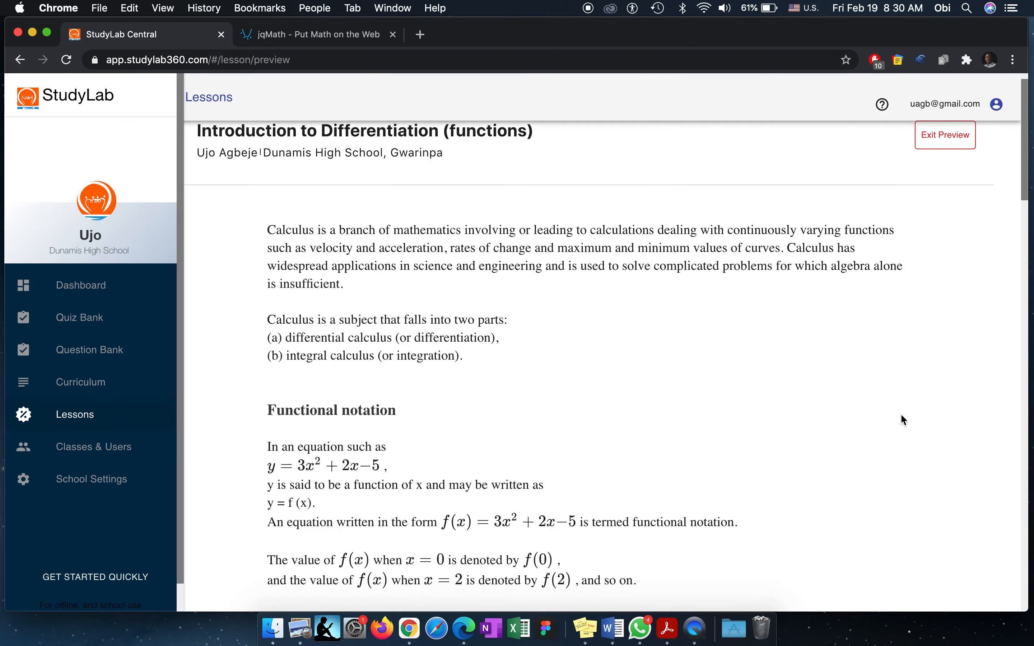
scroll(901, 416, up, 1)
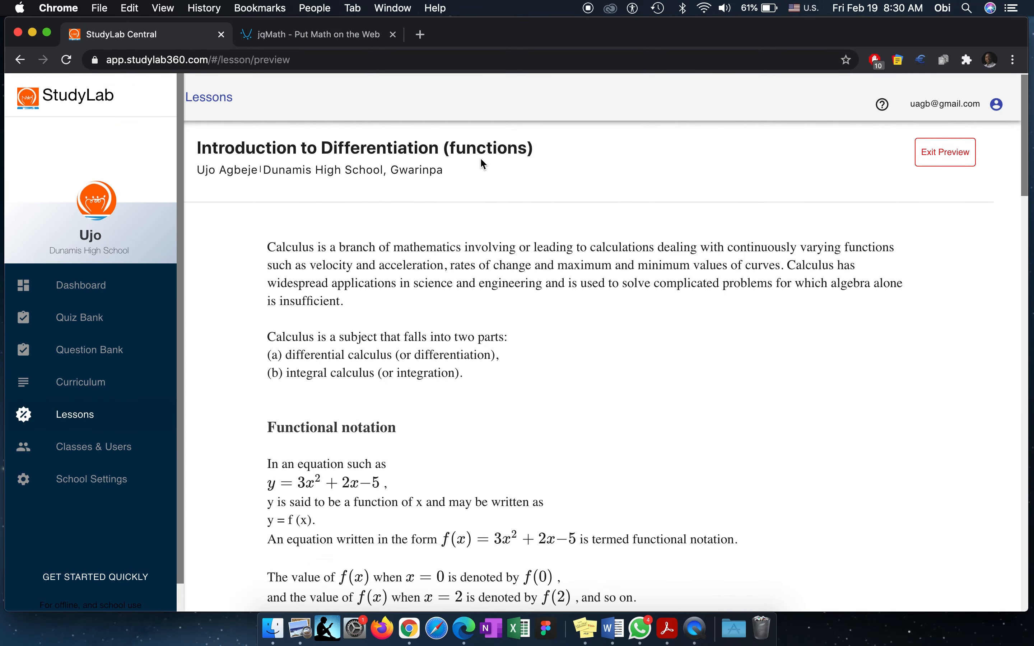
scroll(716, 305, down, 6)
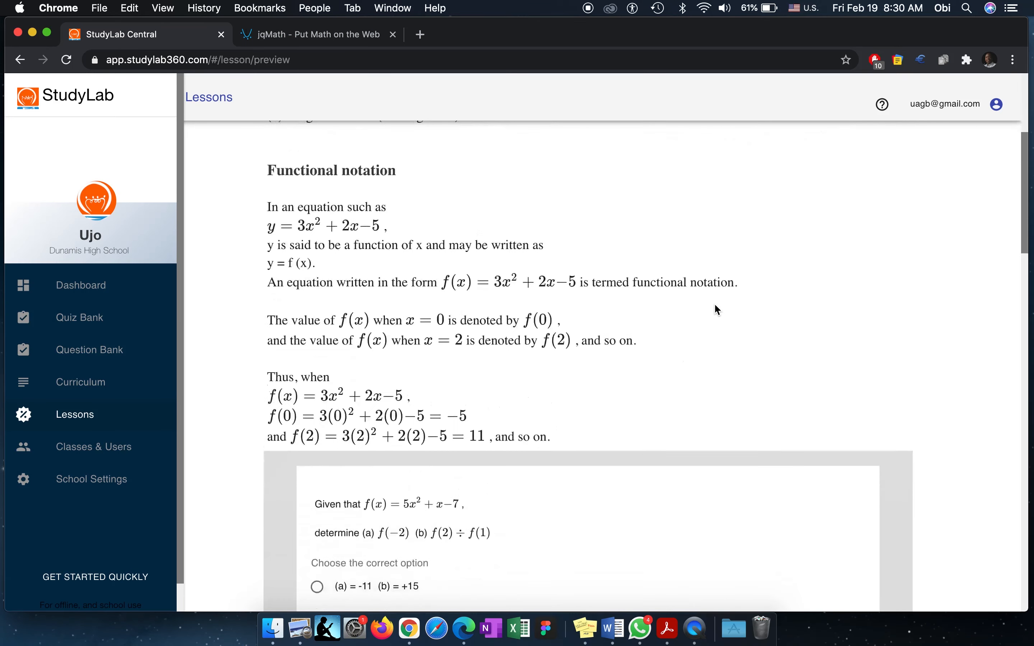
scroll(718, 308, down, 4)
scroll(726, 397, down, 8)
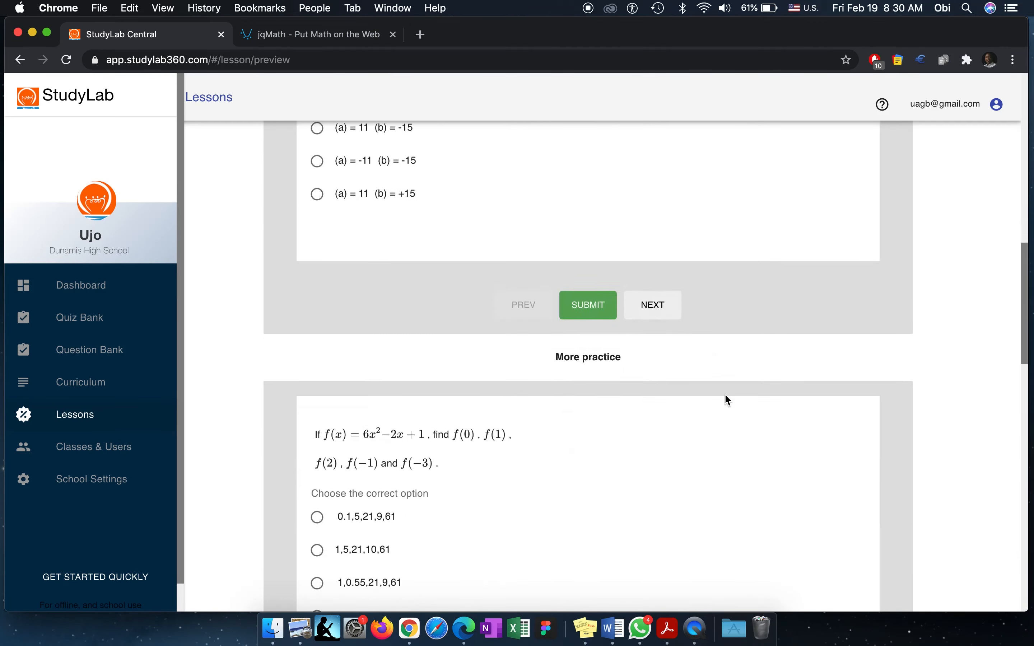
scroll(726, 396, down, 15)
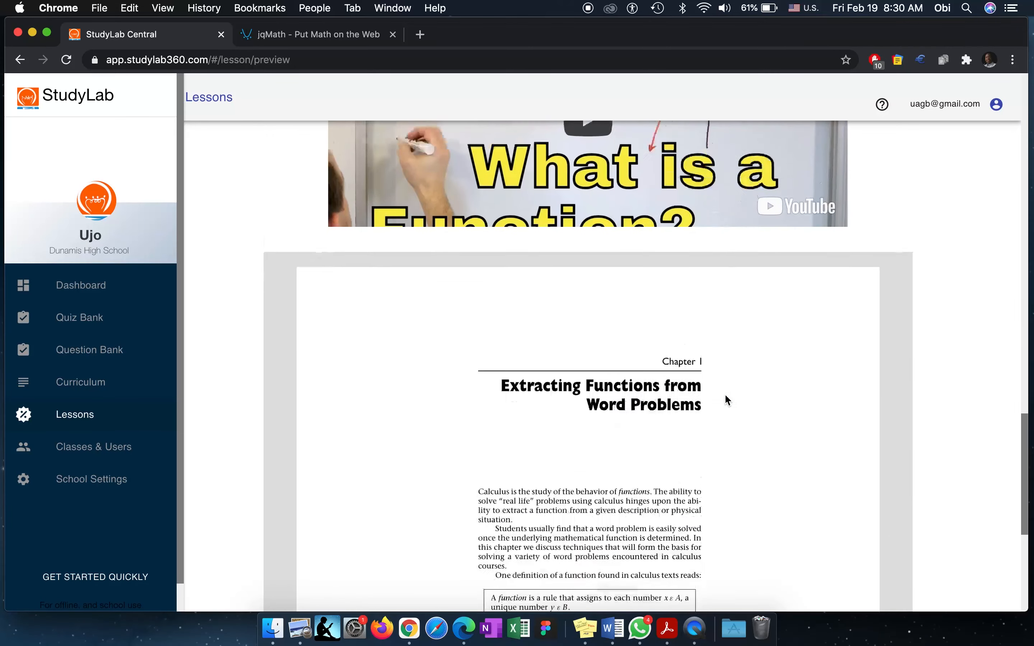
scroll(725, 397, down, 8)
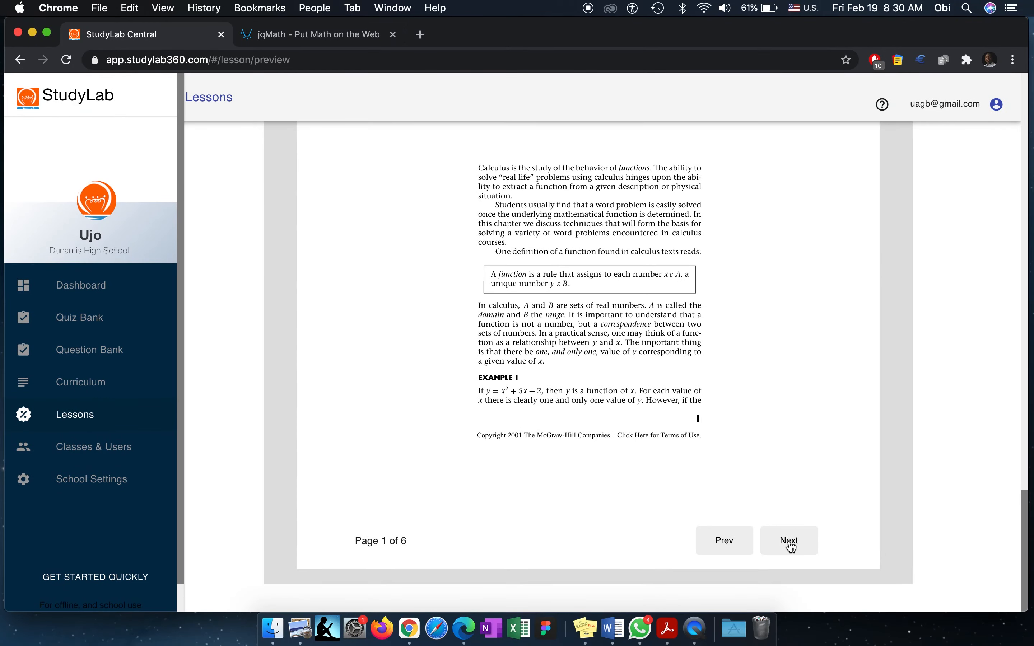
click(790, 542)
click(790, 543)
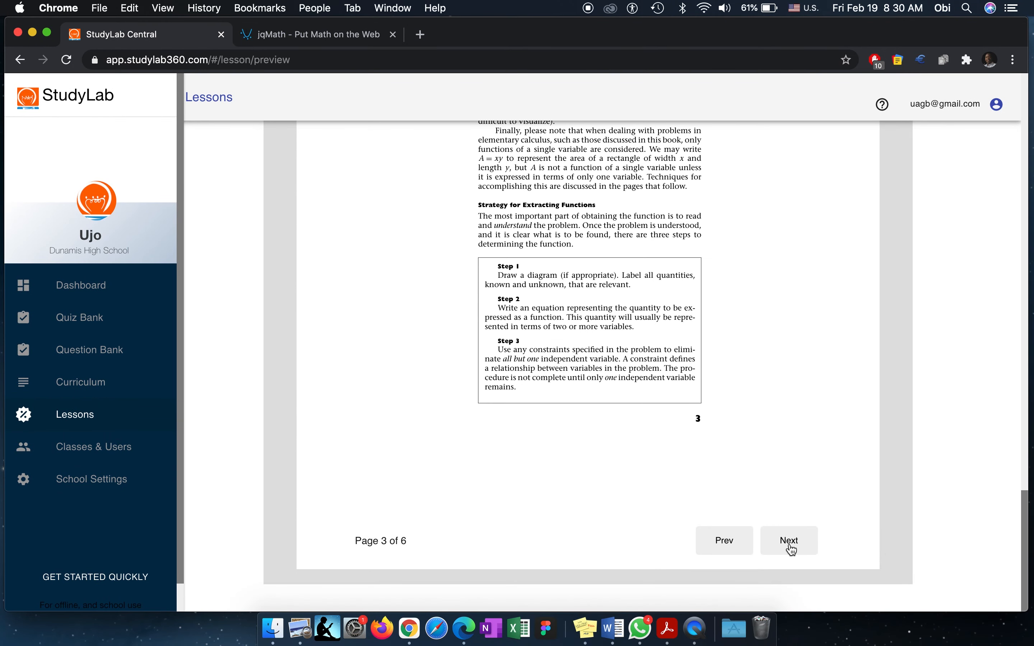
scroll(883, 359, up, 20)
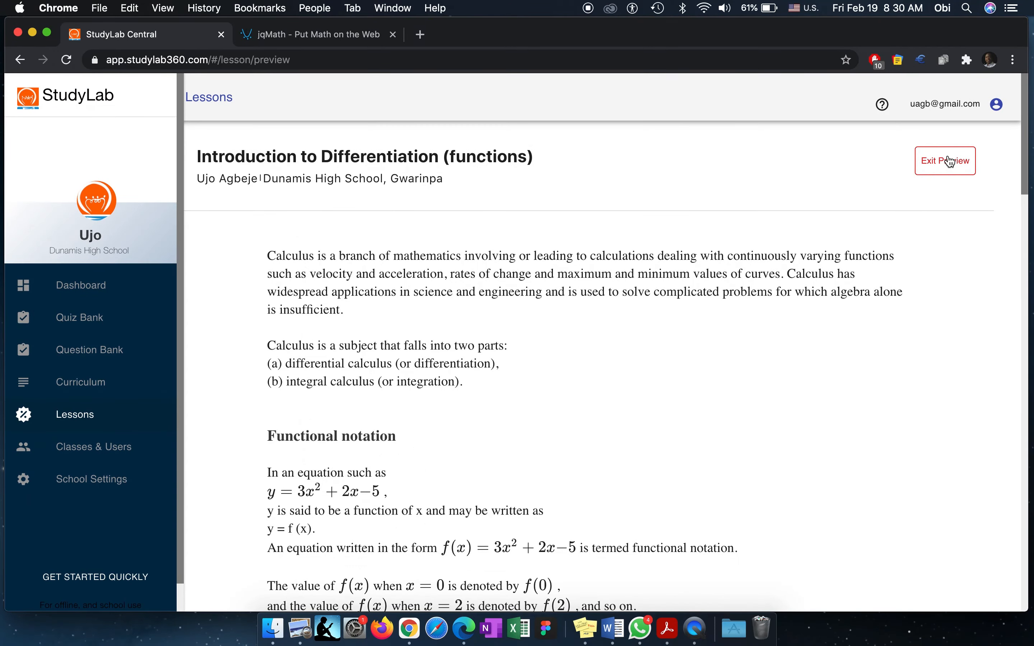
click(949, 161)
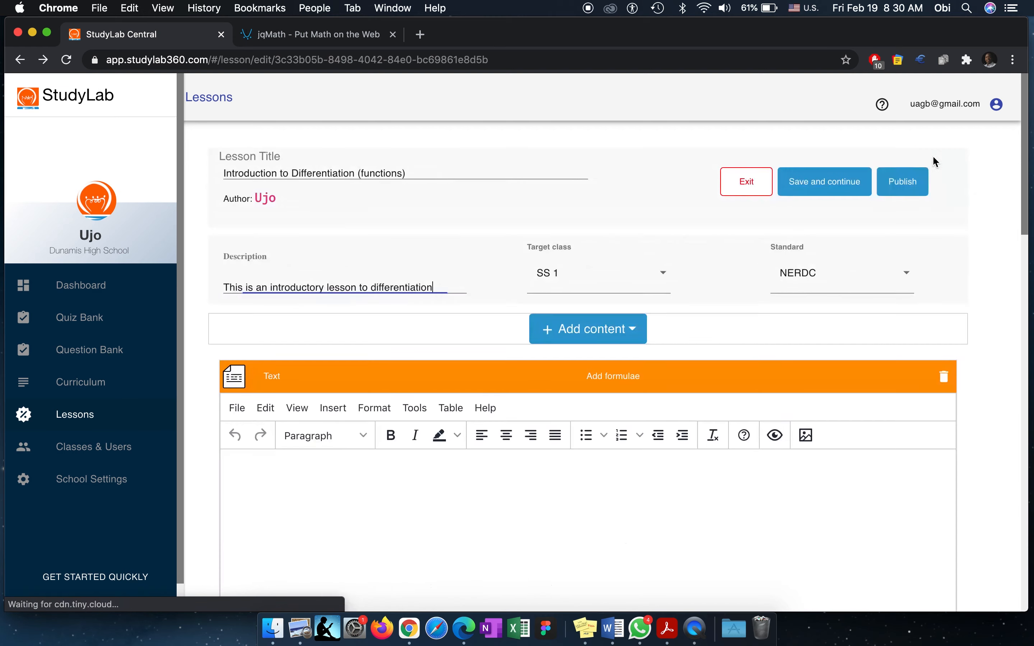
- Publish the lesson with its visibility set to PUBLIC, save it, and look over the lessons list
click(908, 195)
scroll(944, 332, down, 3)
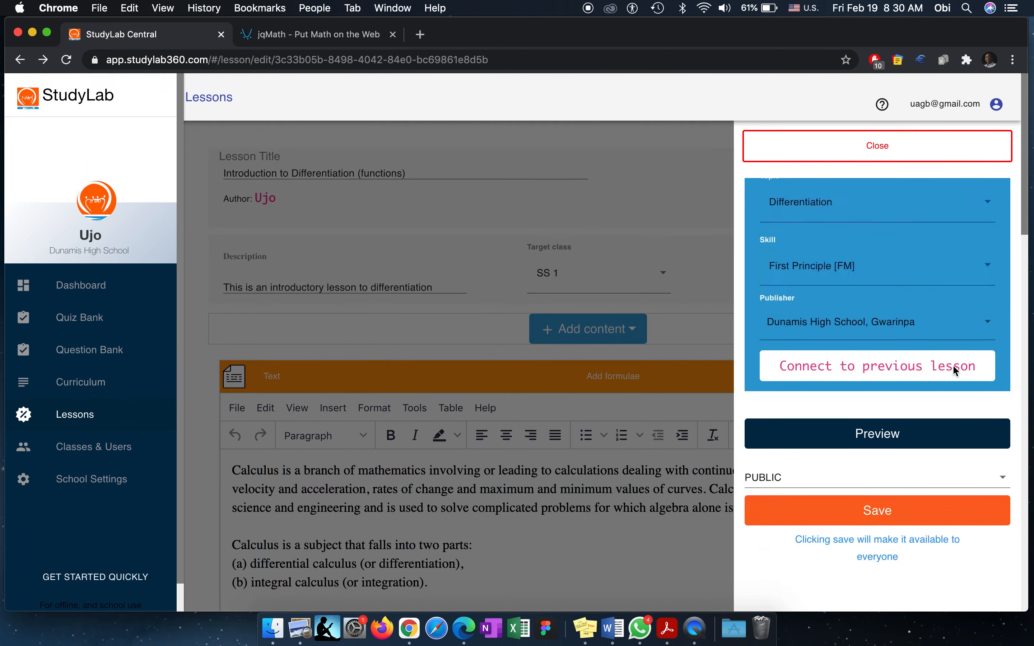
click(925, 454)
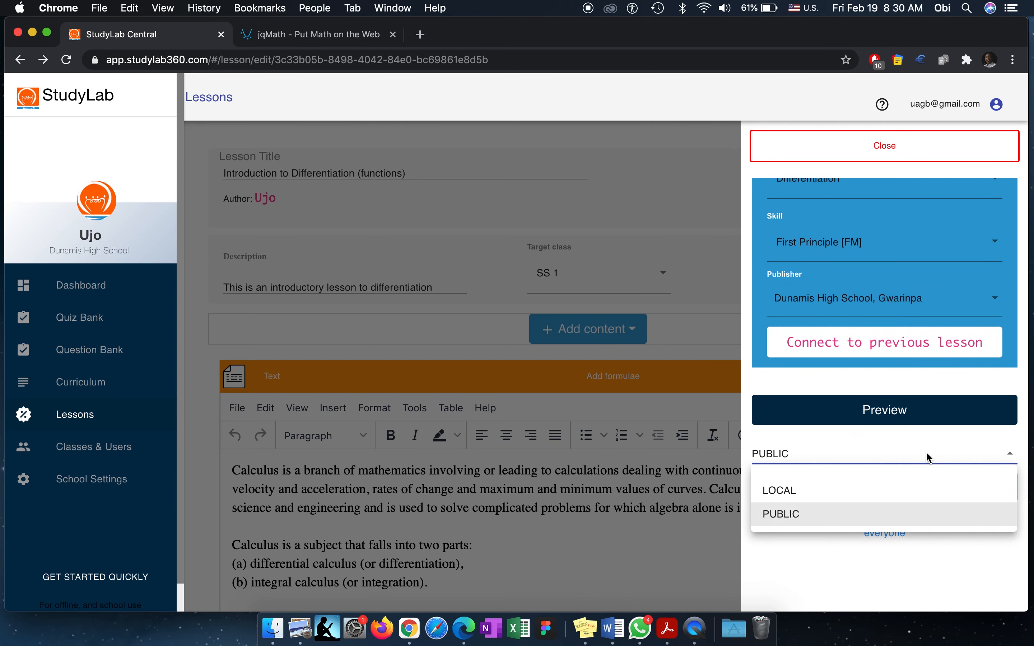
click(885, 517)
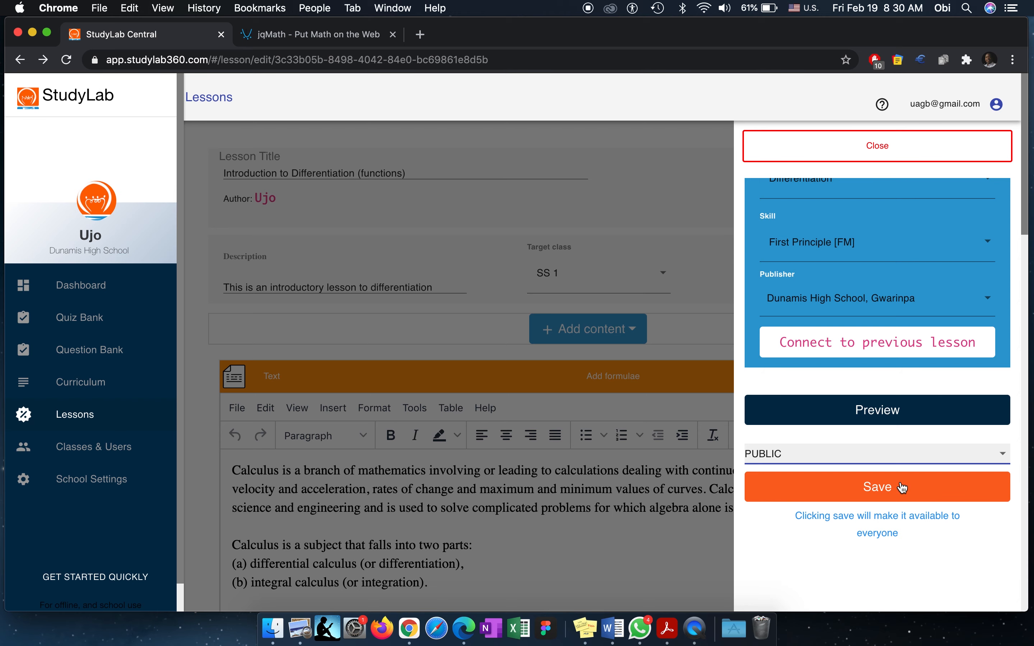
click(901, 487)
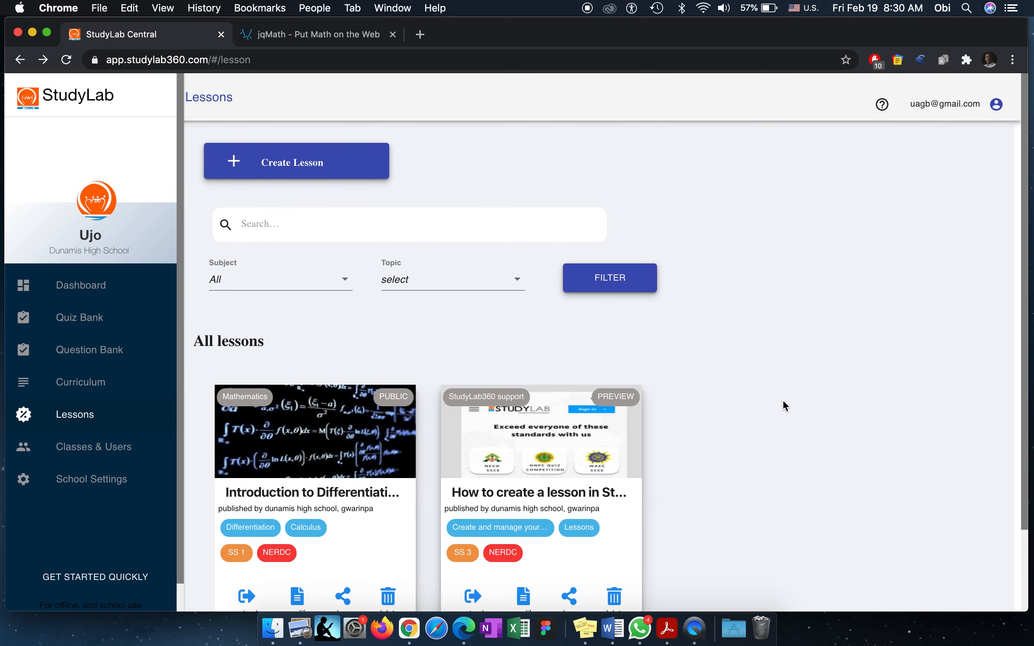
scroll(785, 406, down, 3)
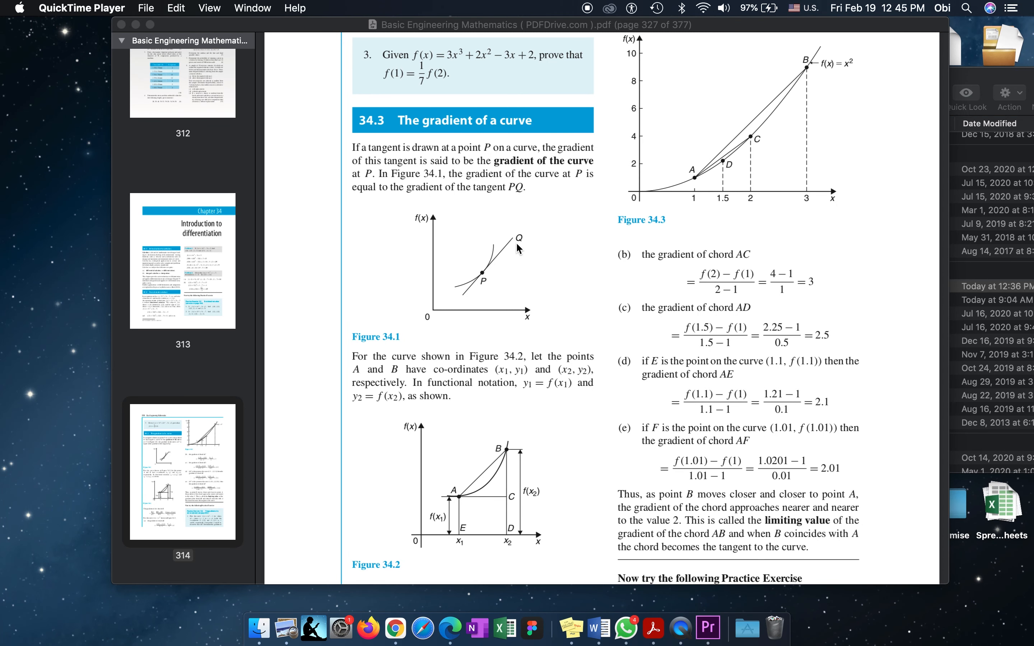
- Switch from the textbook PDF to Chrome and view the heading of the Introduction to Differentiation II (gradient of a curve) lesson
key(ctrl+Left)
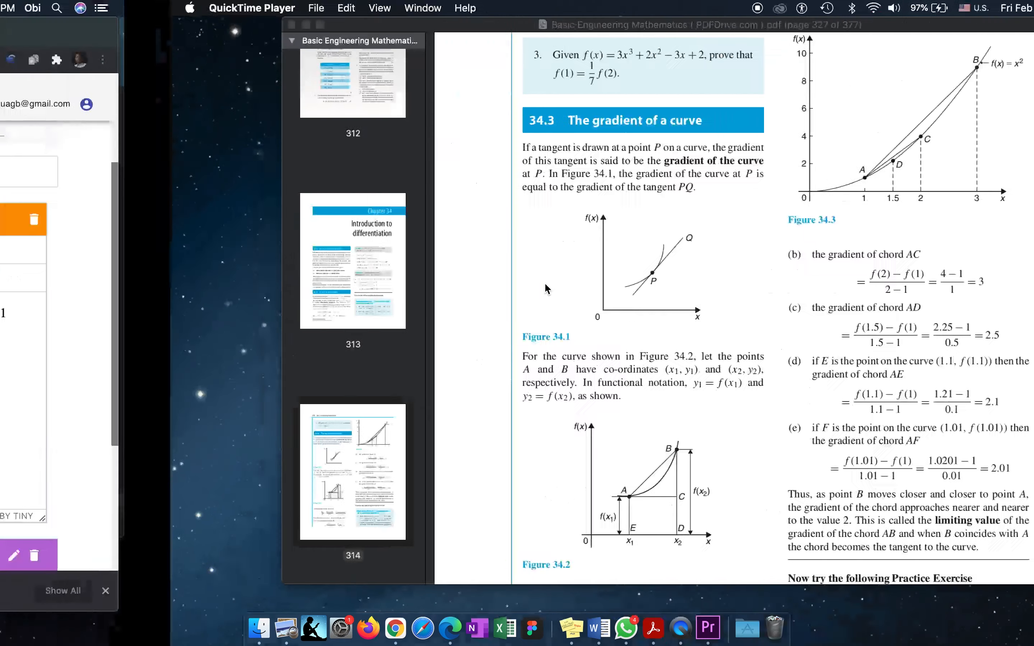
scroll(400, 166, up, 5)
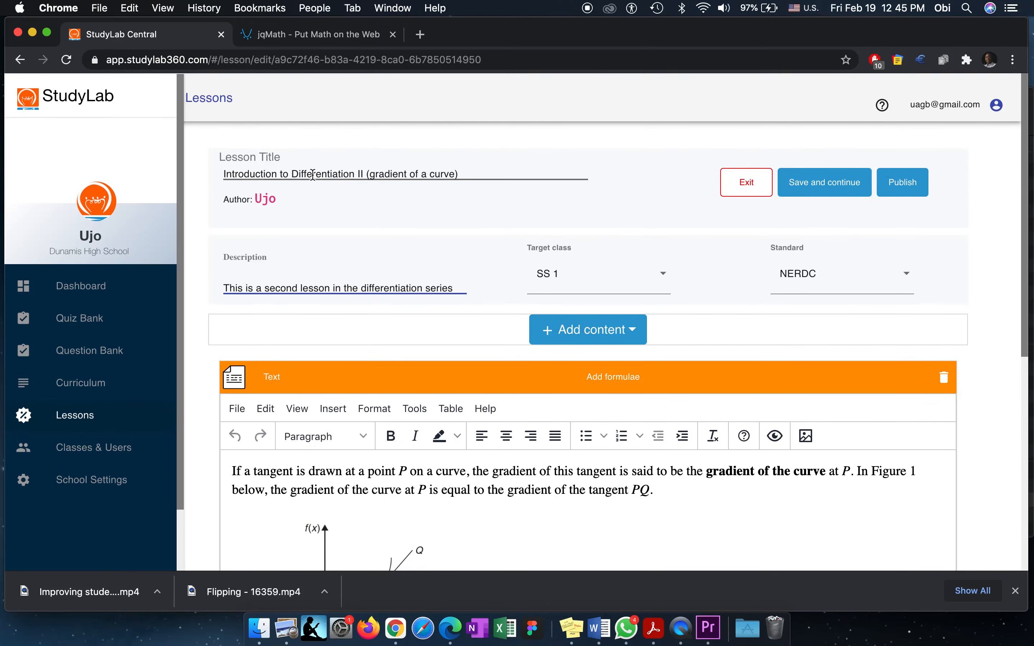